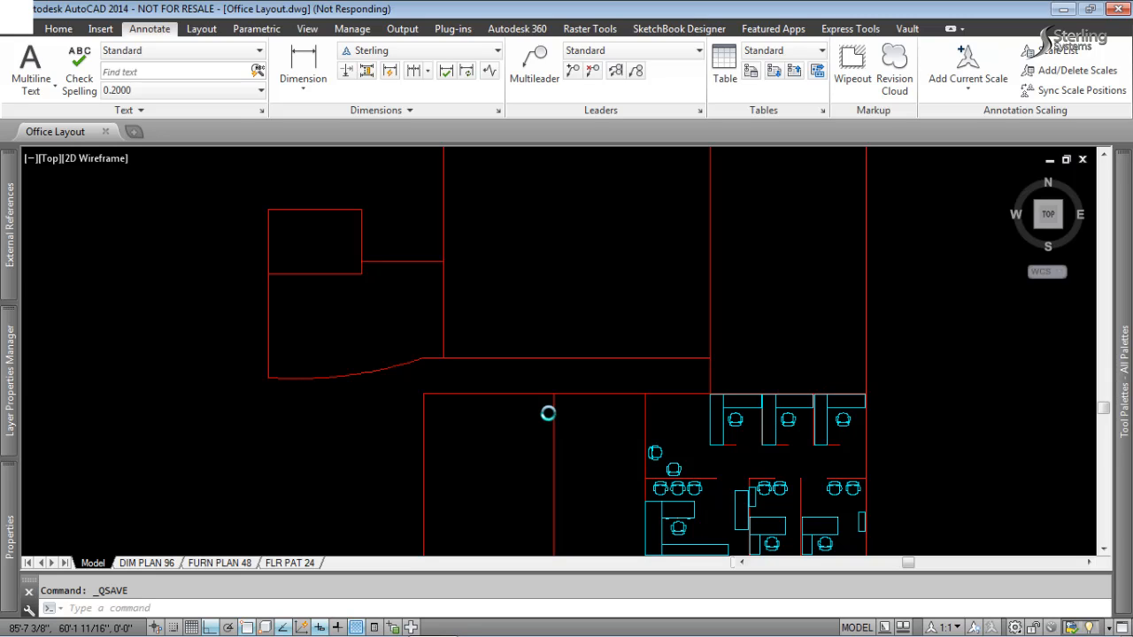
Open the DIM PLAN 96 layout and examine the room labels and dimensions on its floor plan.
scroll(549, 414, "down", 3)
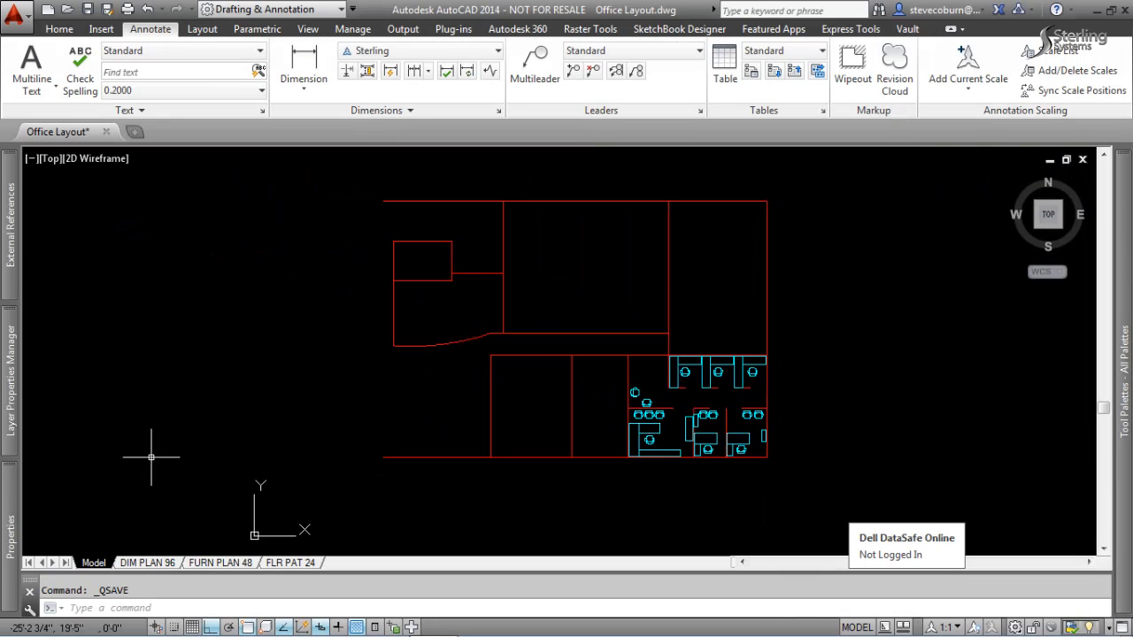
left_click(151, 564)
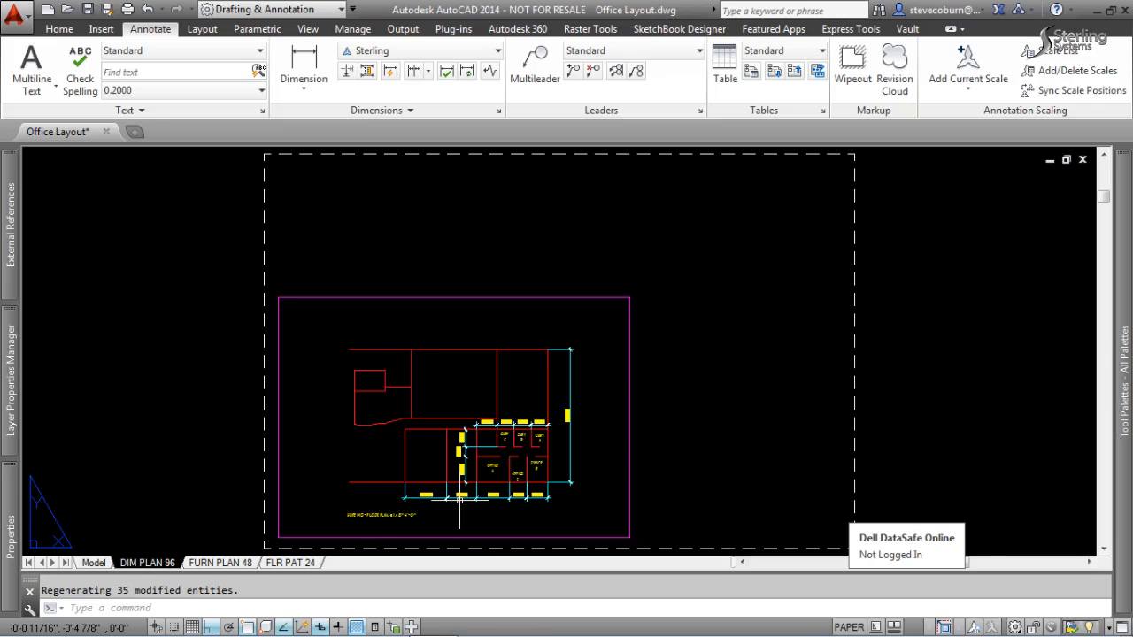
scroll(459, 501, "up", 2)
middle_click_drag(502, 493, 523, 415)
scroll(504, 337, "up", 2)
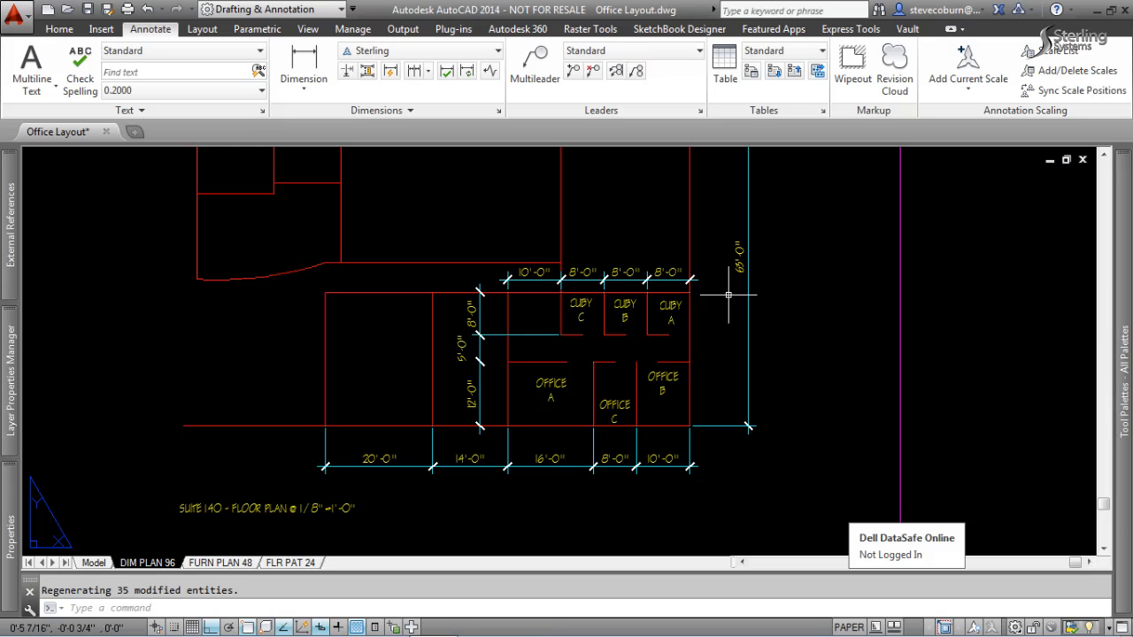
scroll(733, 293, "down", 3)
scroll(732, 324, "up", 3)
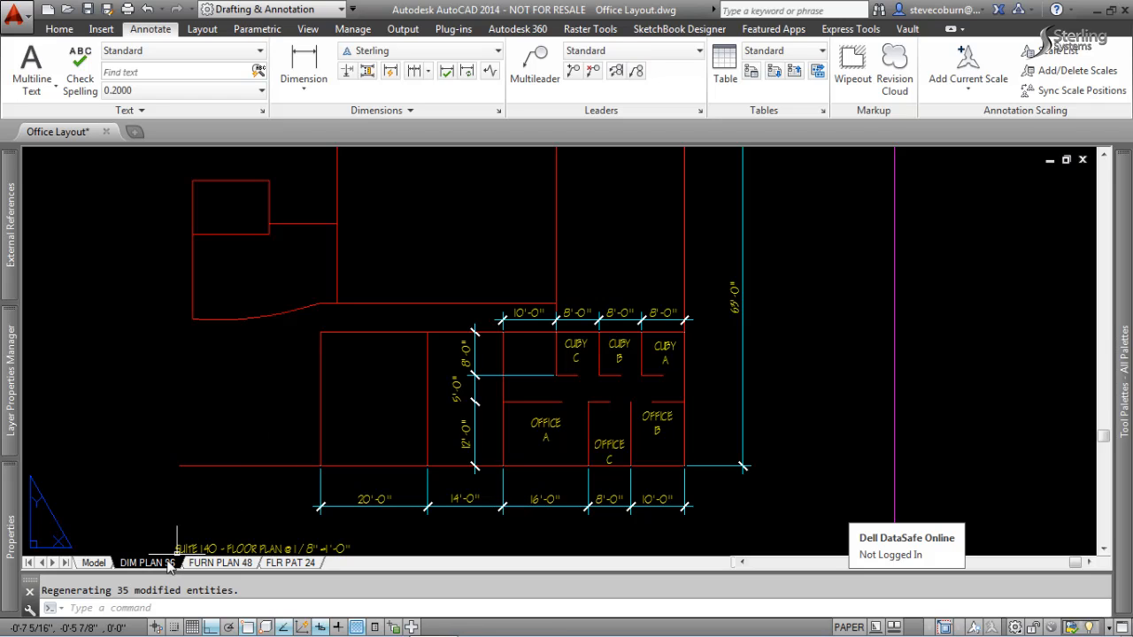
Open the FURN PLAN 48 layout and examine the whole sheet and the furniture labels in its viewport.
left_click(221, 564)
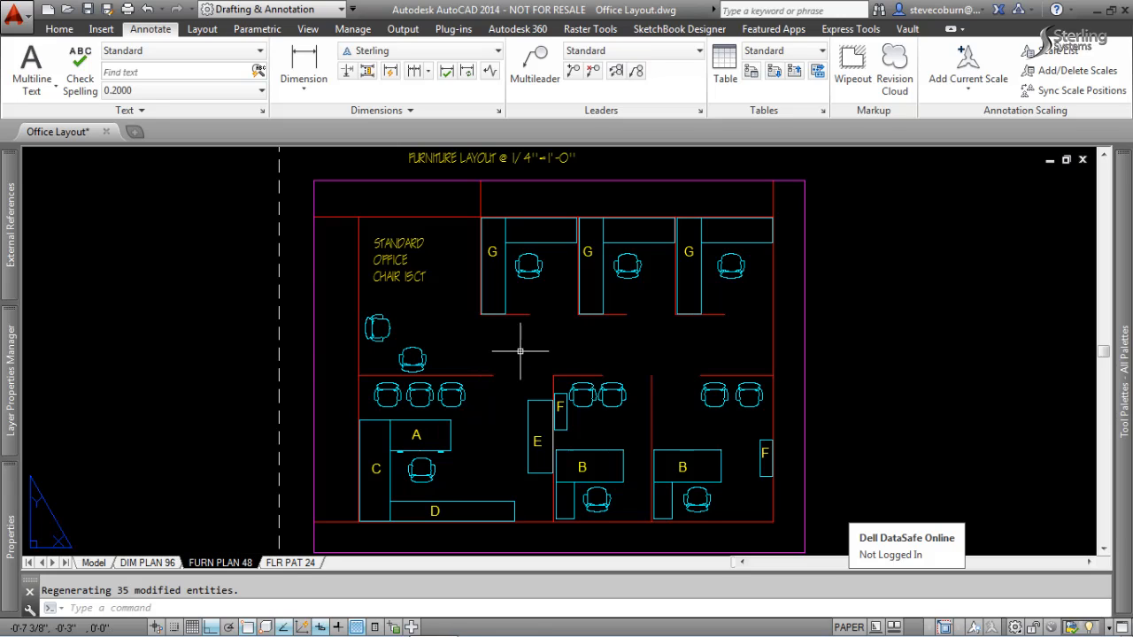
type("z")
key("Return")
type("a")
key("Return")
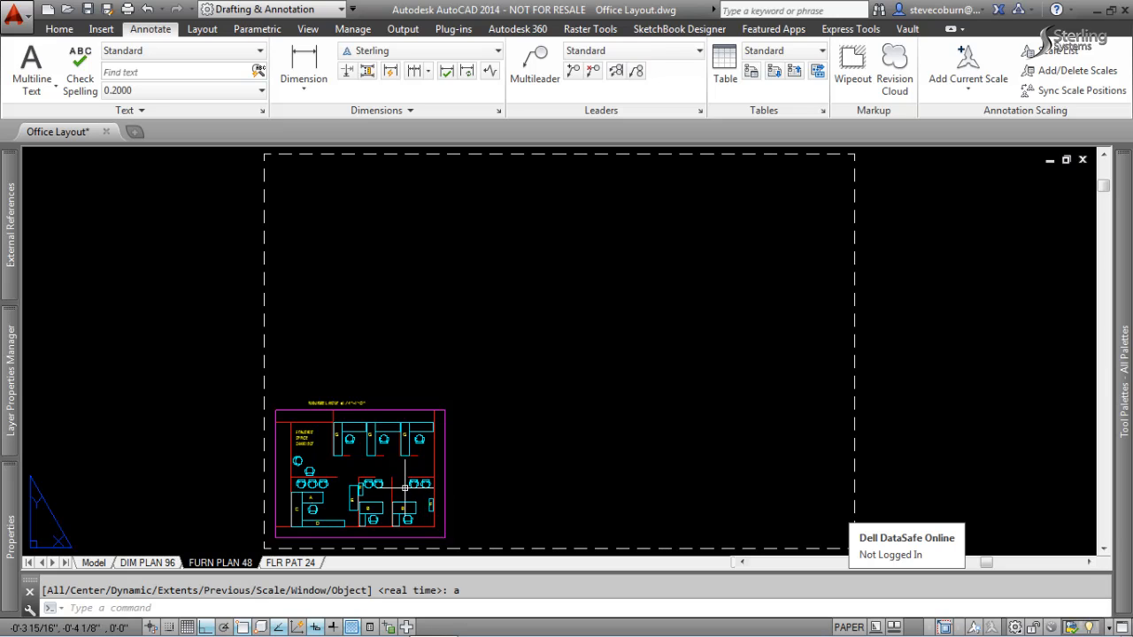
scroll(359, 487, "up", 6)
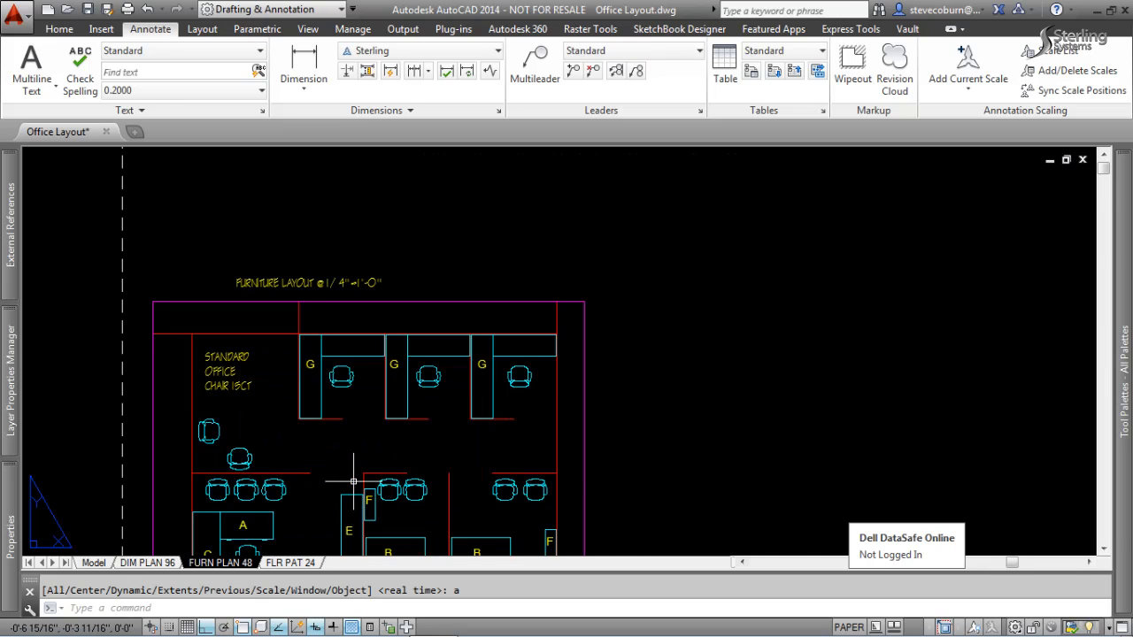
middle_click_drag(358, 488, 481, 406)
scroll(481, 408, "down", 3)
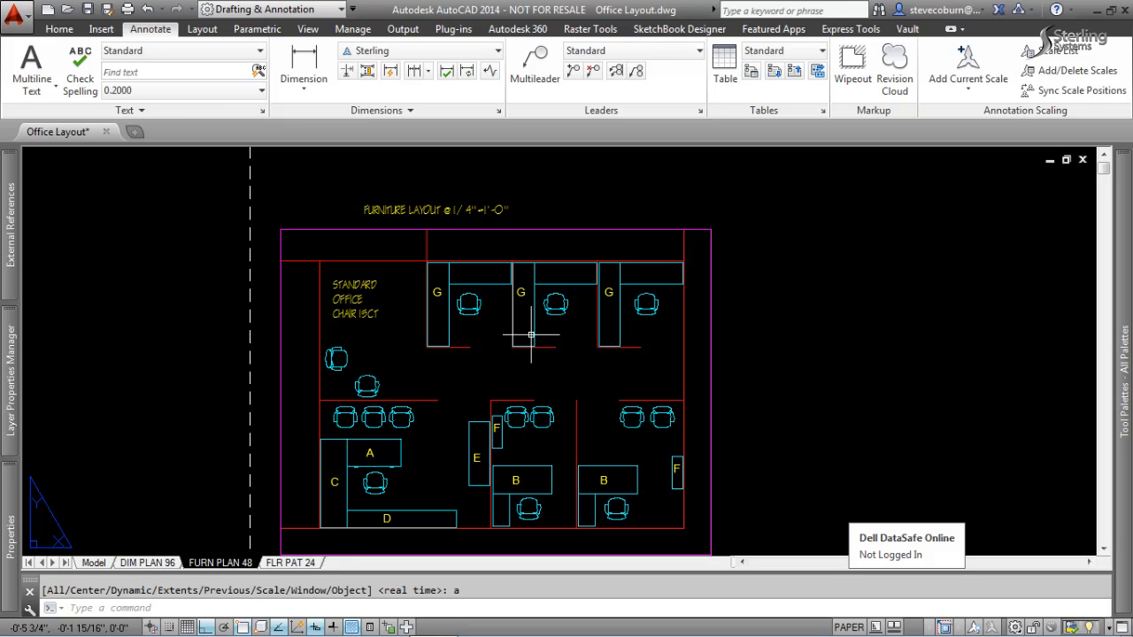
Open the FLR PAT 24 layout and examine its floor pattern hatches across the full sheet.
left_click(304, 563)
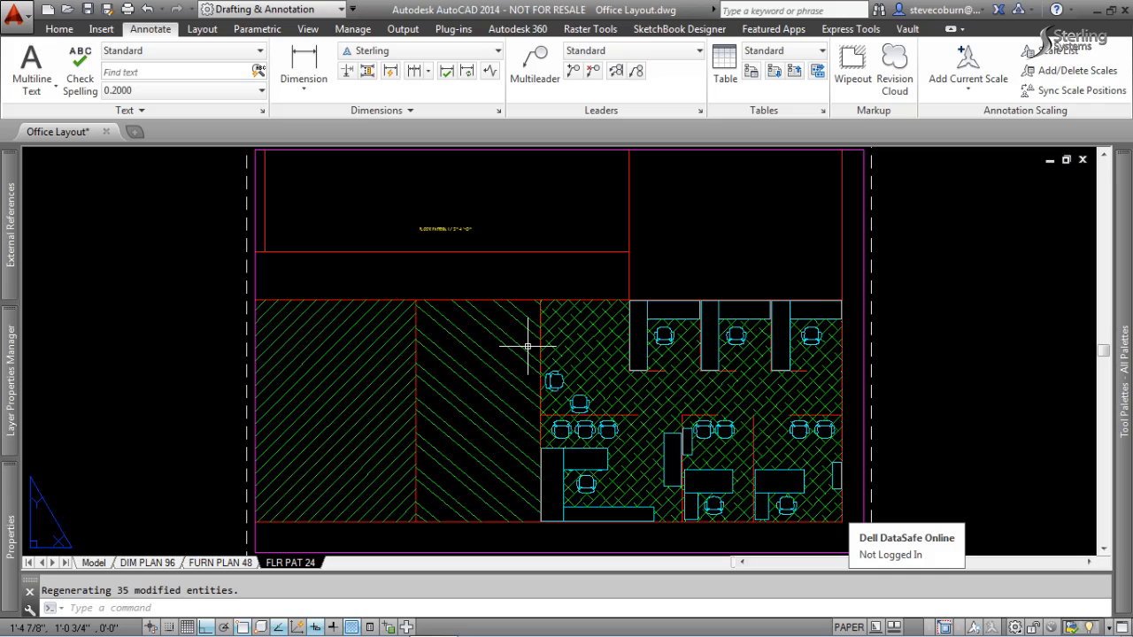
scroll(528, 347, "down", 2)
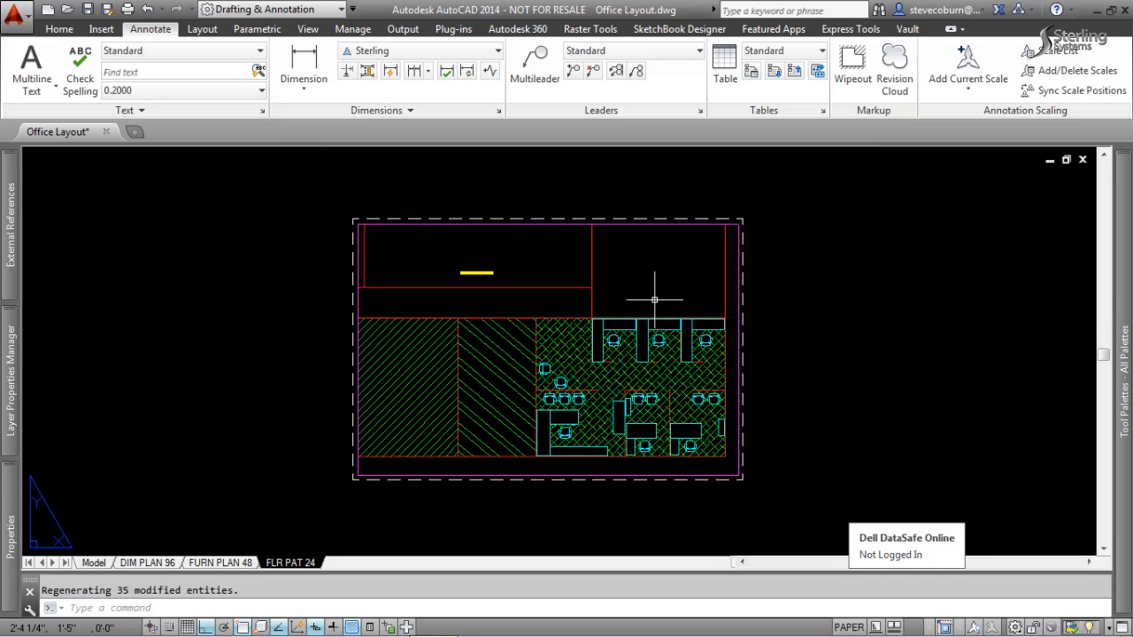
type("z")
key("Return")
type("a")
key("Return")
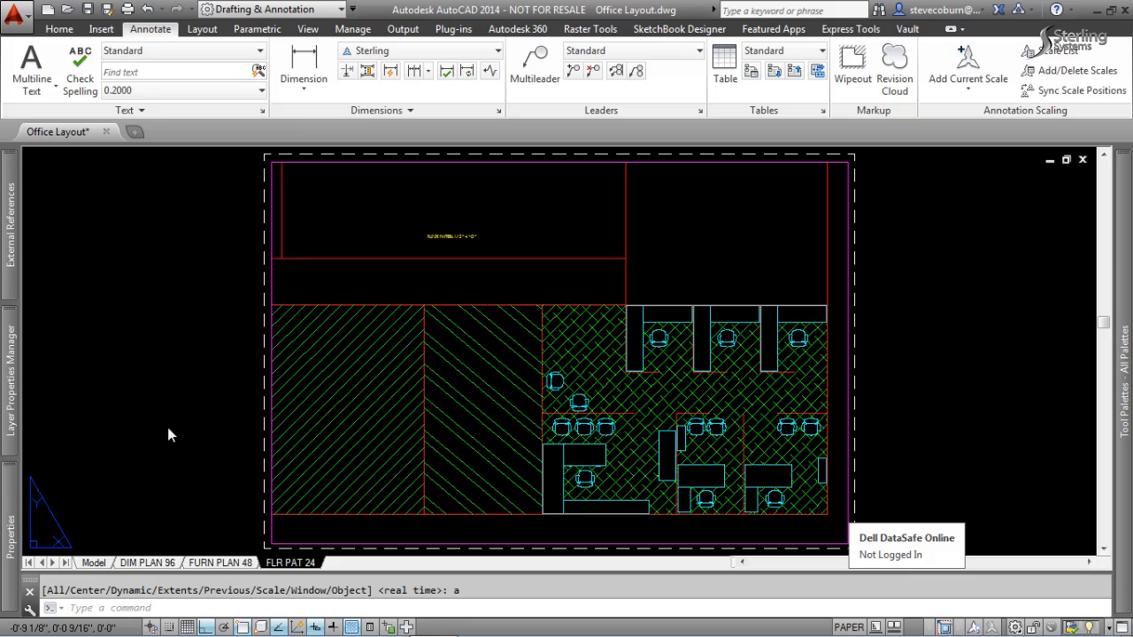
Return to model space and review the size settings of the Annotative and CityBlueprint text styles without changing them.
left_click(93, 563)
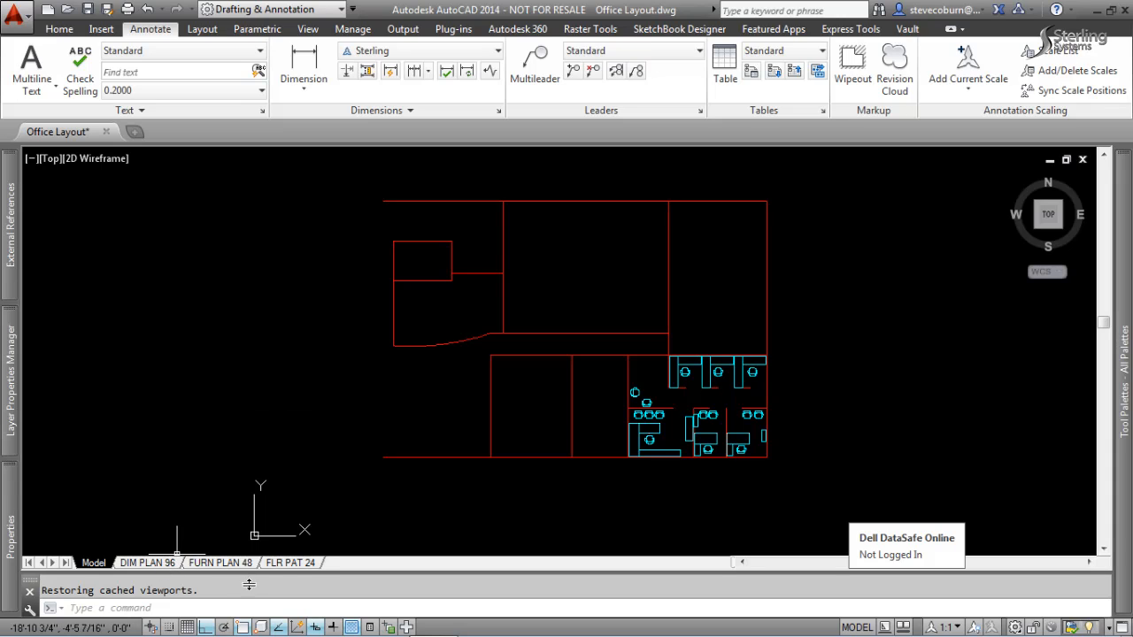
mouse_move(312, 567)
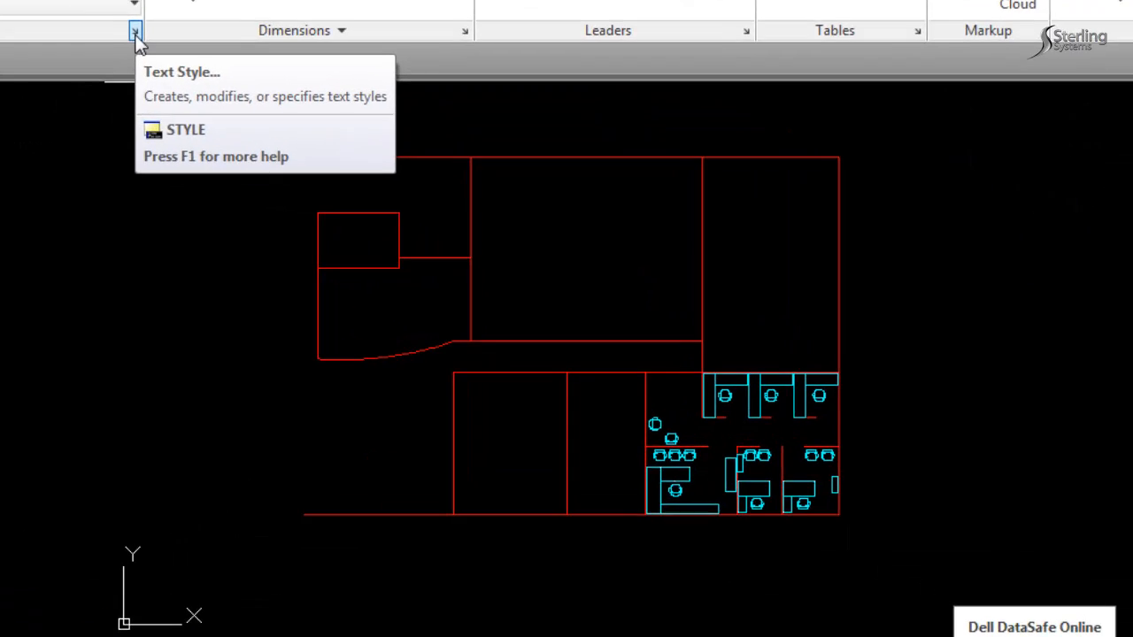
left_click(262, 113)
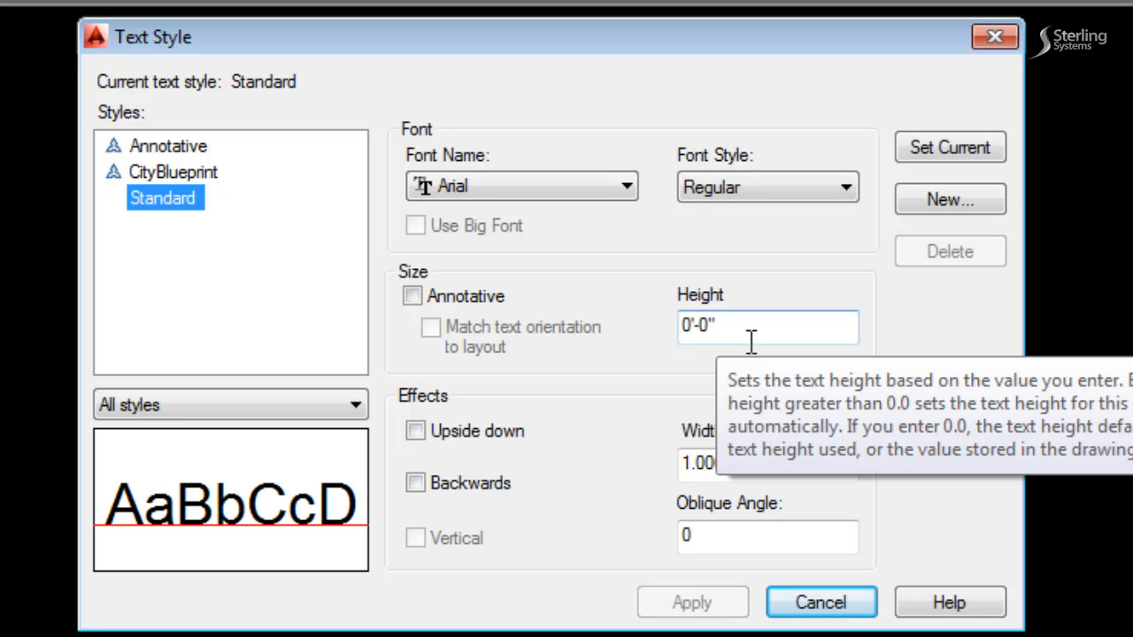
left_click(185, 149)
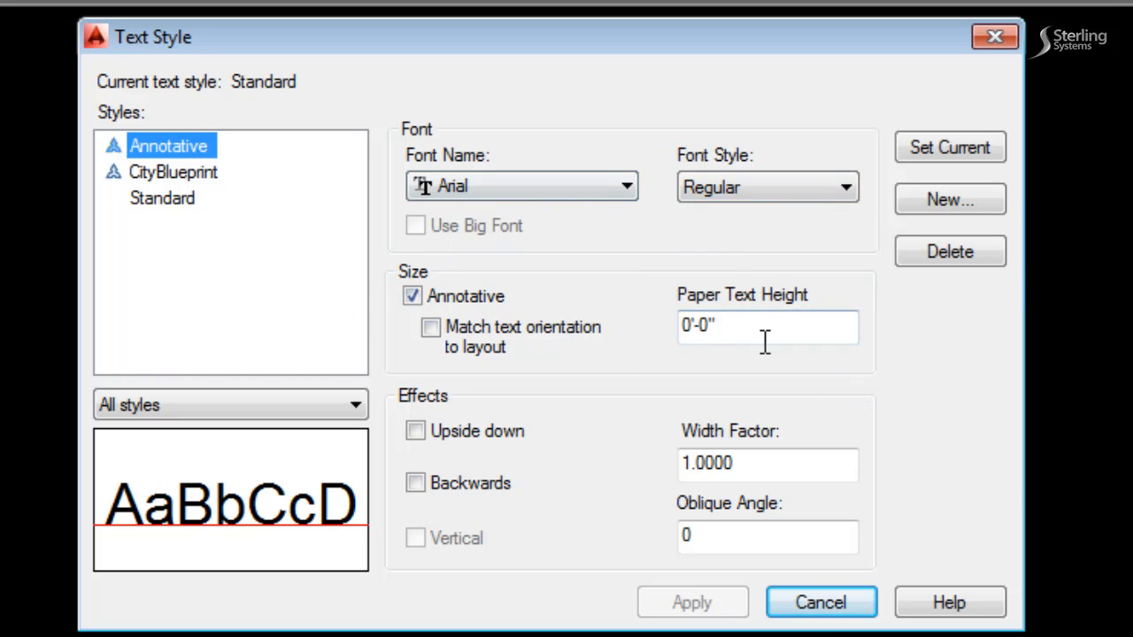
mouse_move(762, 339)
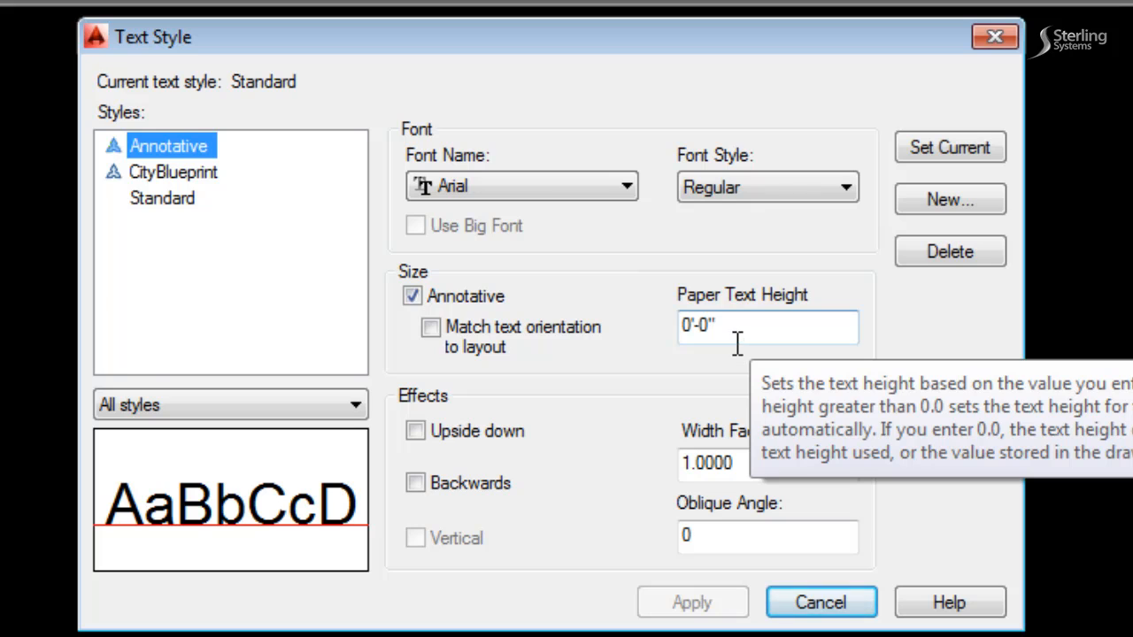
left_click(197, 175)
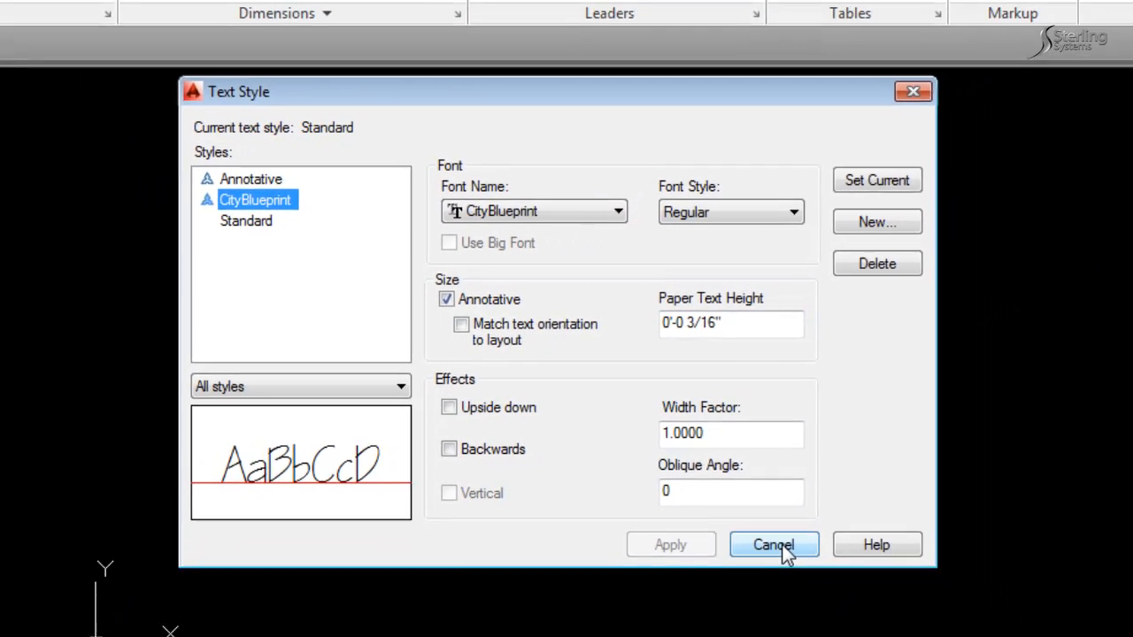
left_click(831, 605)
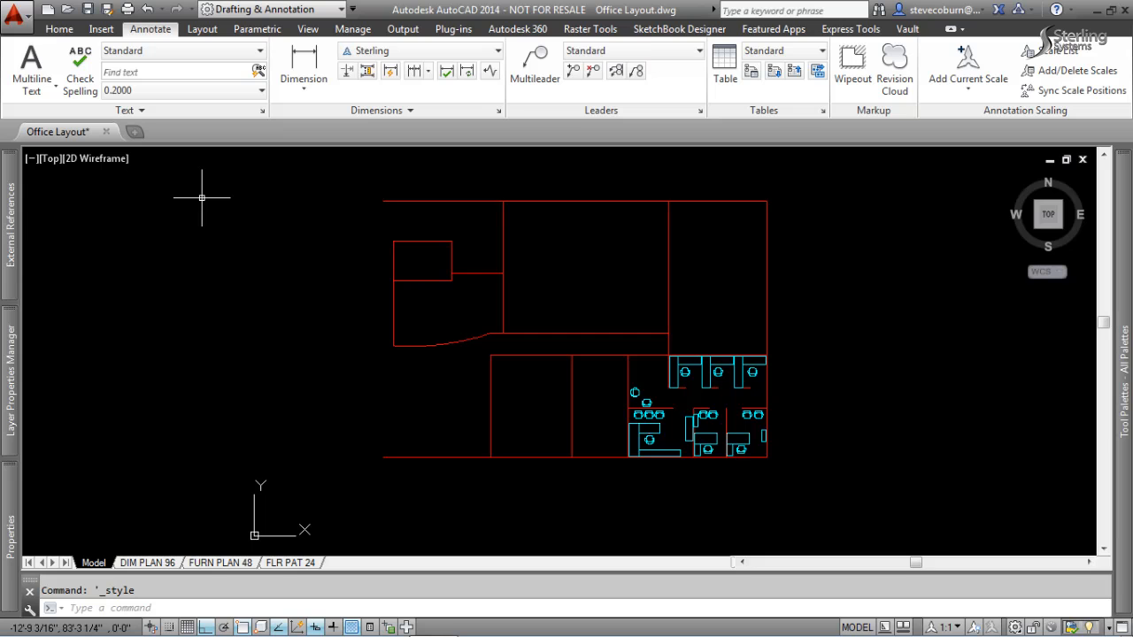
Open the Sterling dimension style for modification and inspect its line settings and the text styles available to it.
left_click(498, 111)
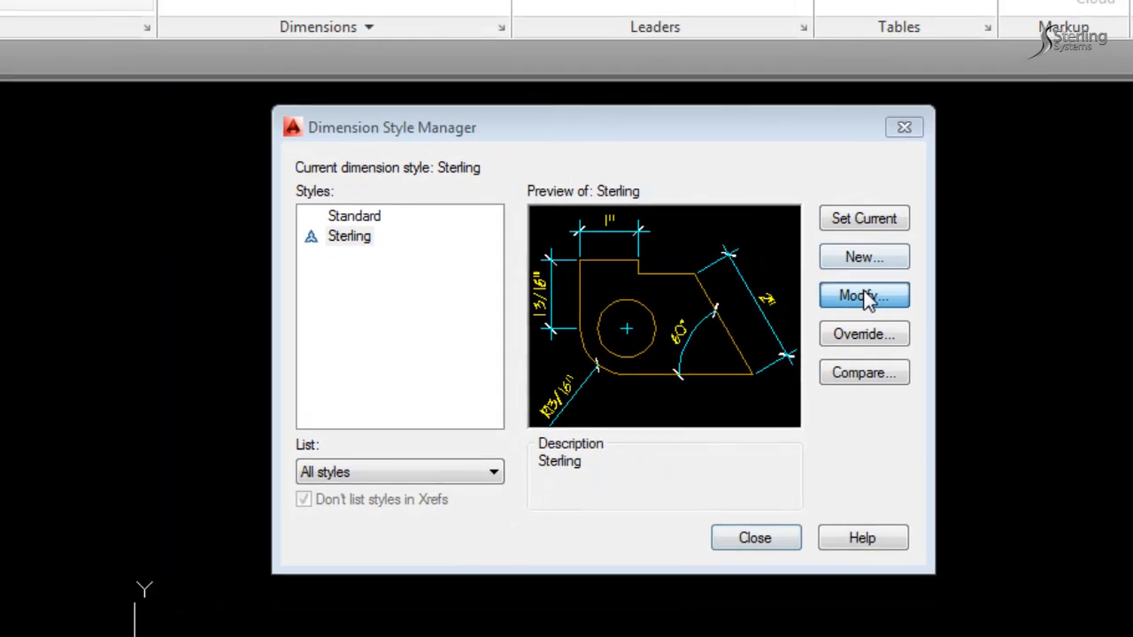
left_click(863, 296)
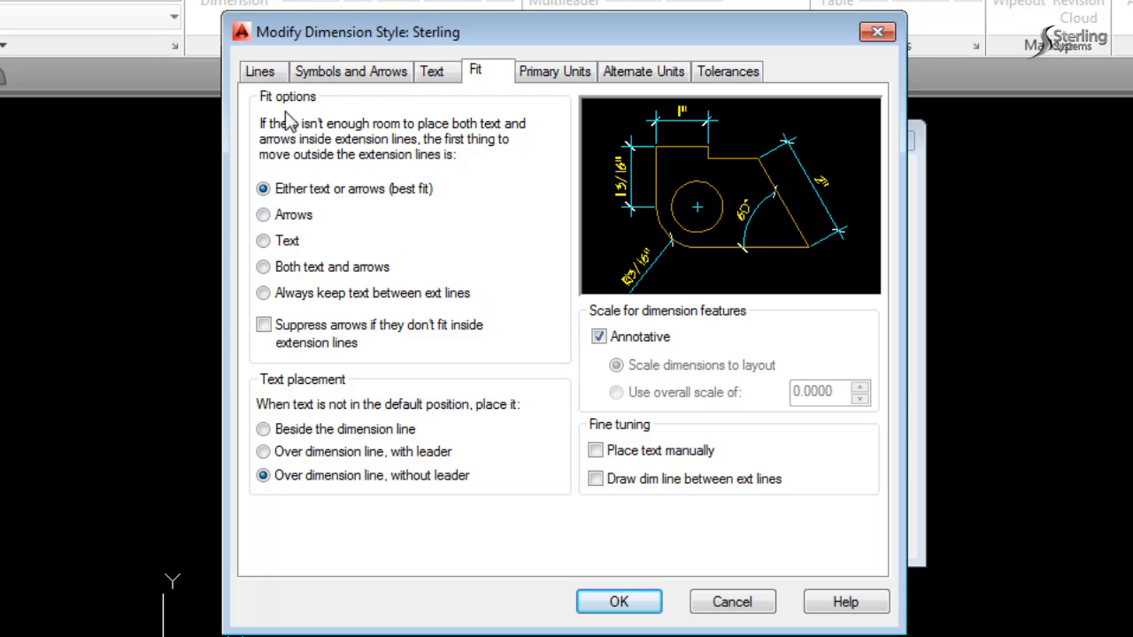
left_click(261, 71)
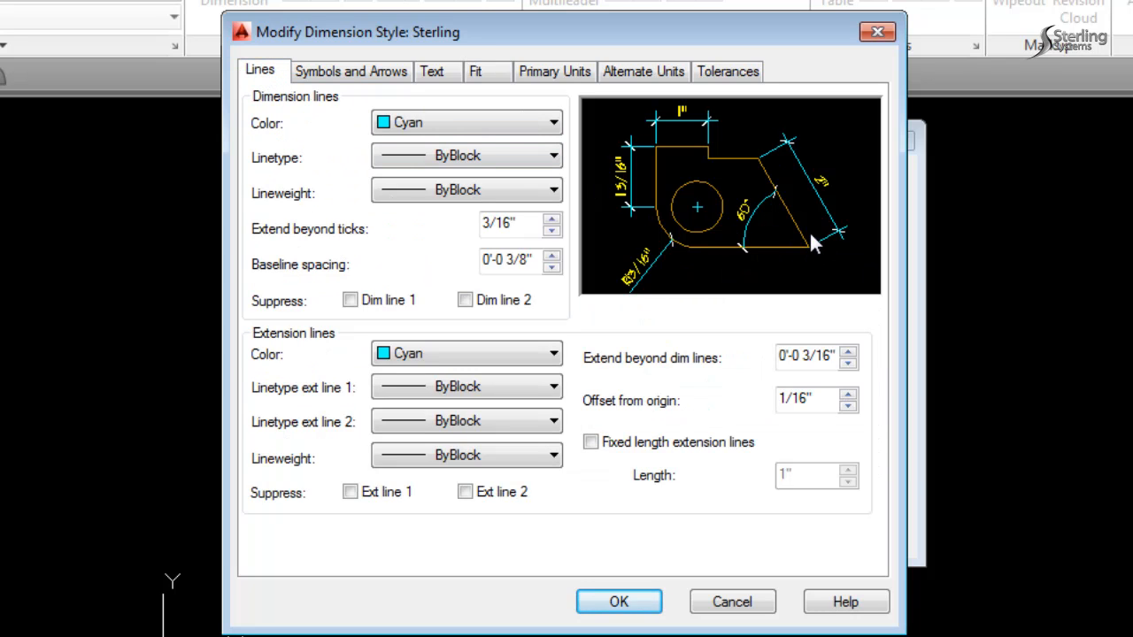
left_click(450, 79)
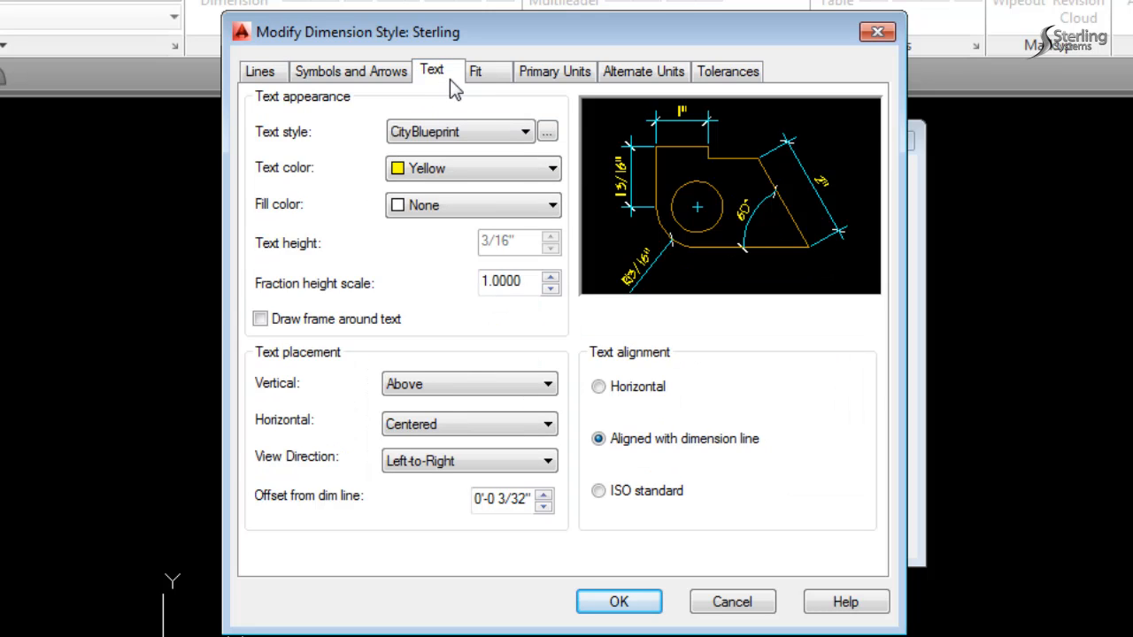
left_click(526, 132)
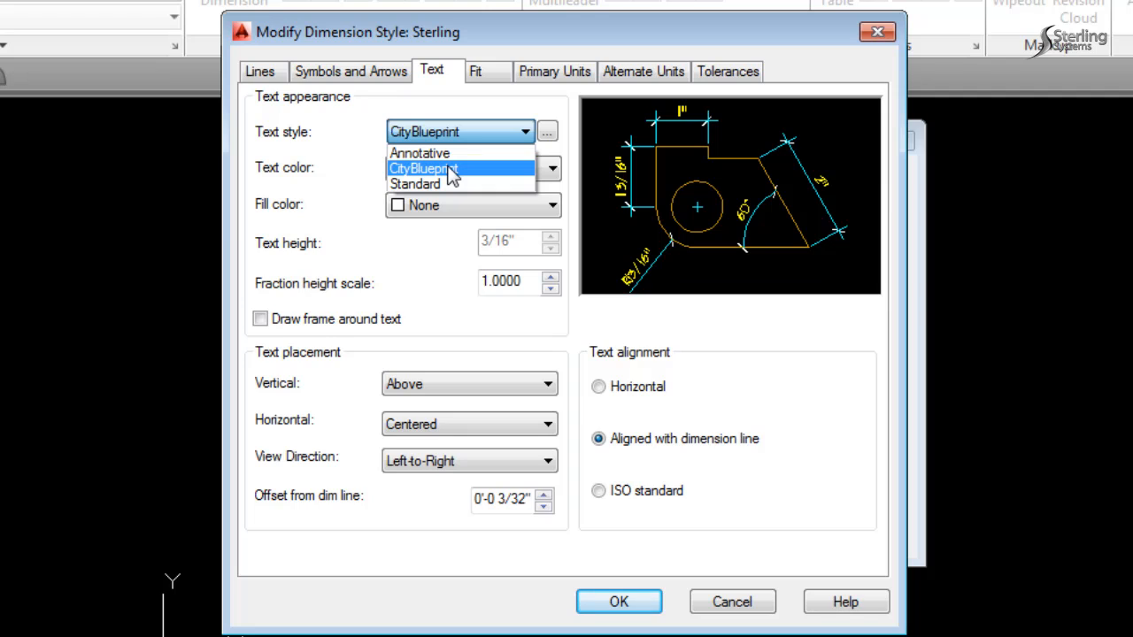
left_click(526, 132)
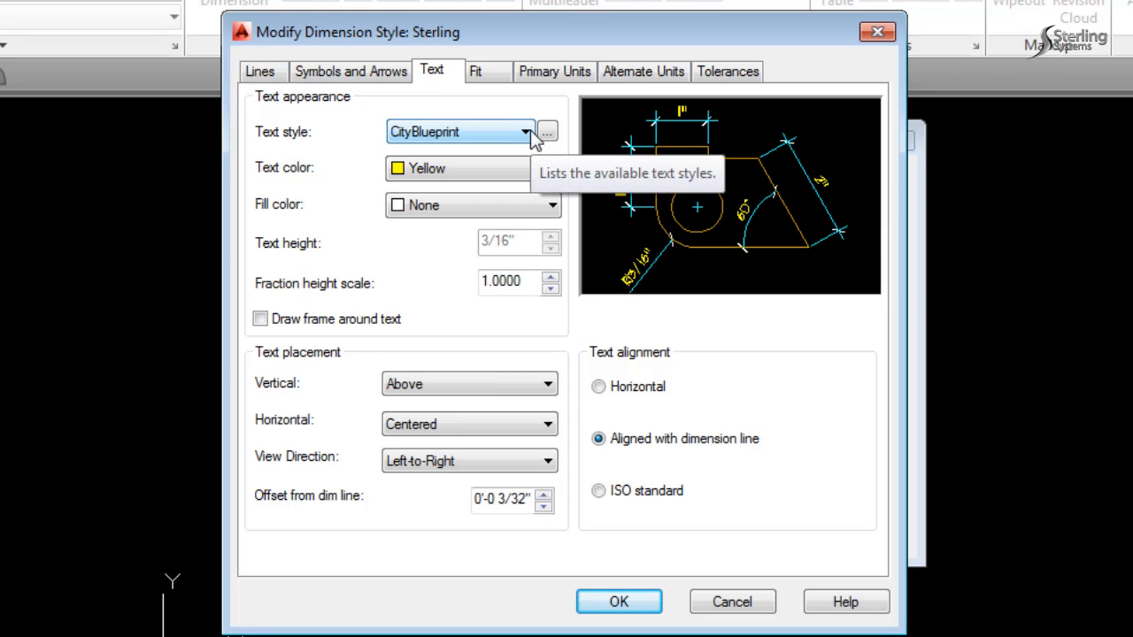
Check the Sterling style's Annotative scaling, text and line settings, and close the dimension style dialogs.
left_click(494, 76)
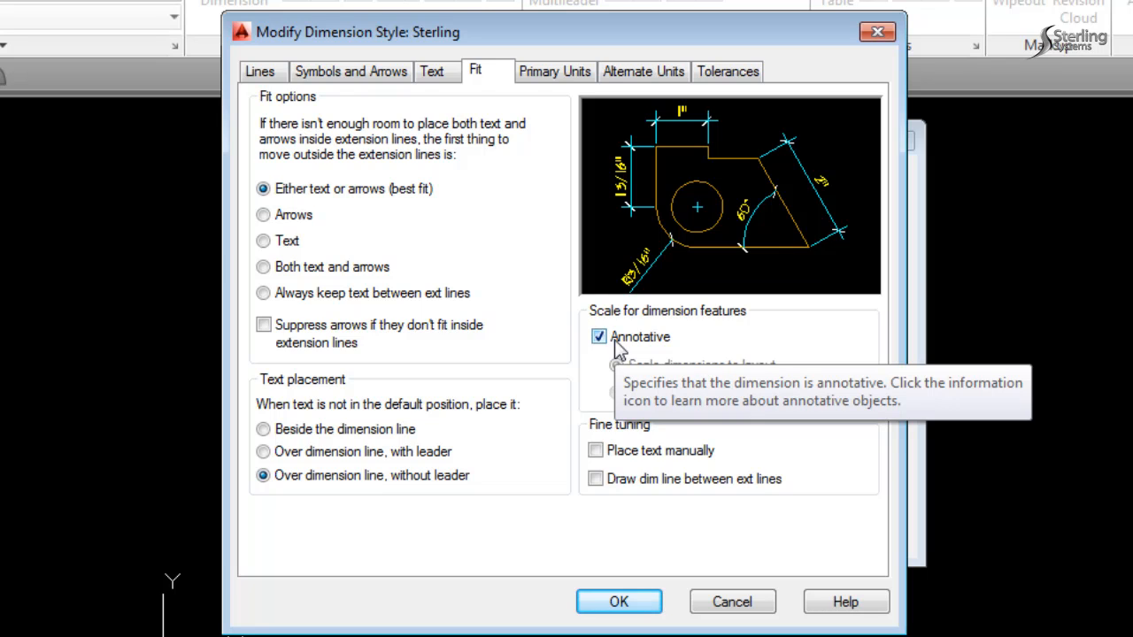
left_click(442, 74)
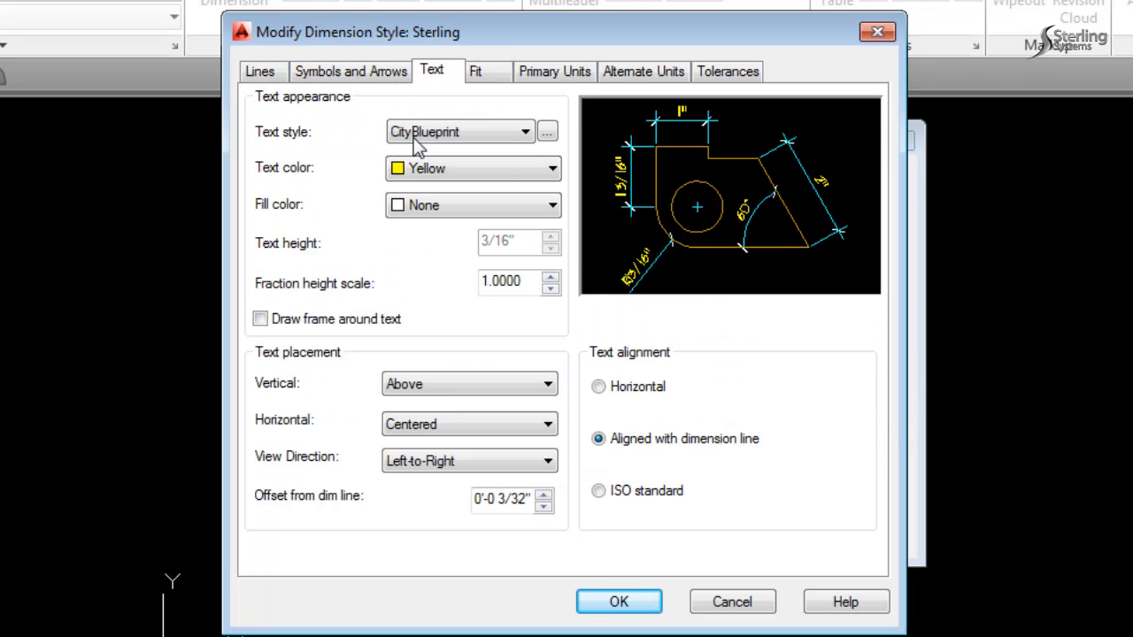
left_click(501, 78)
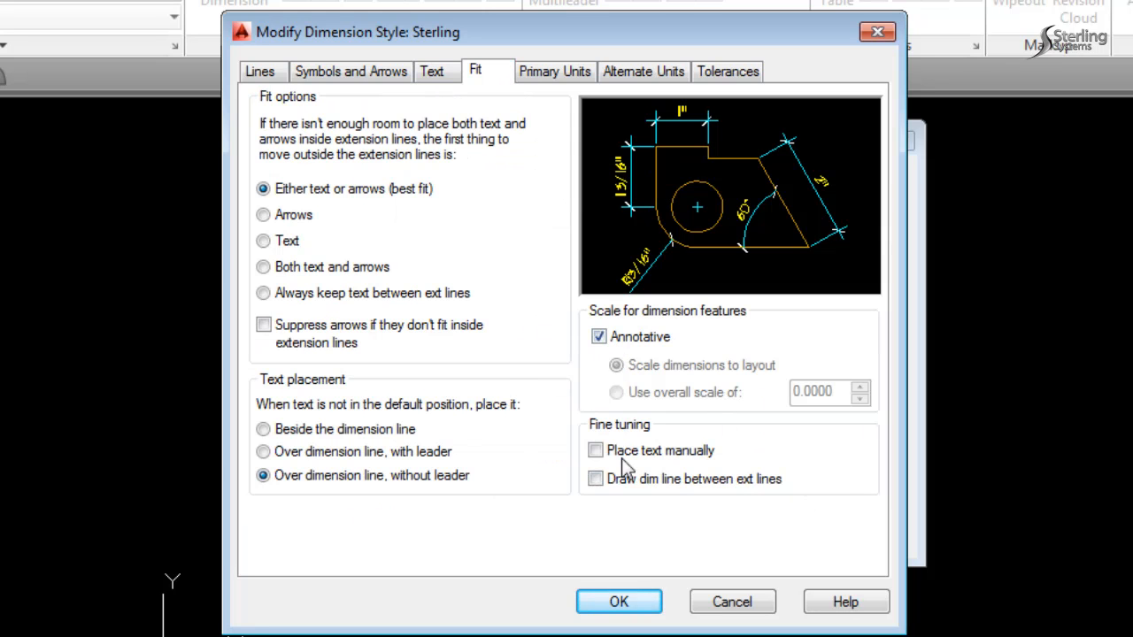
left_click(260, 71)
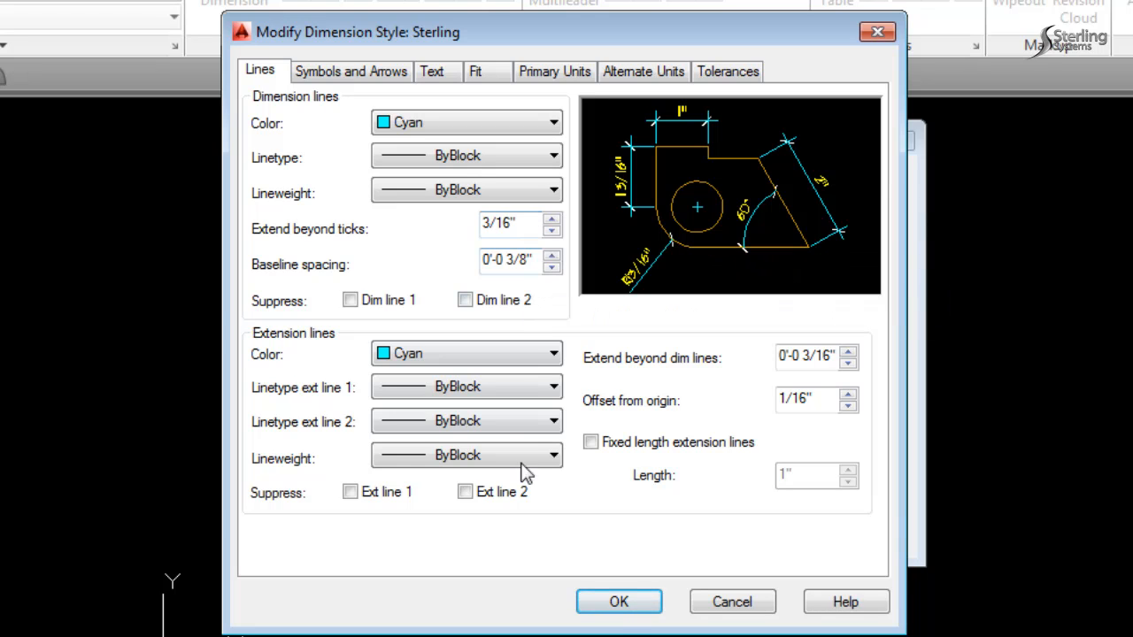
left_click(618, 604)
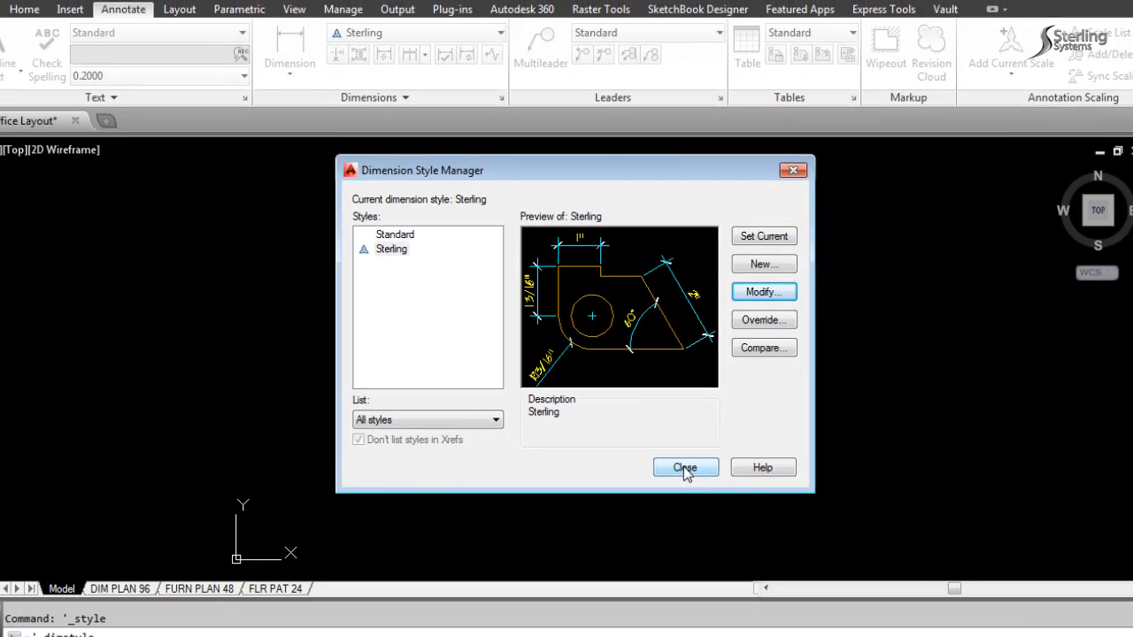
left_click(755, 532)
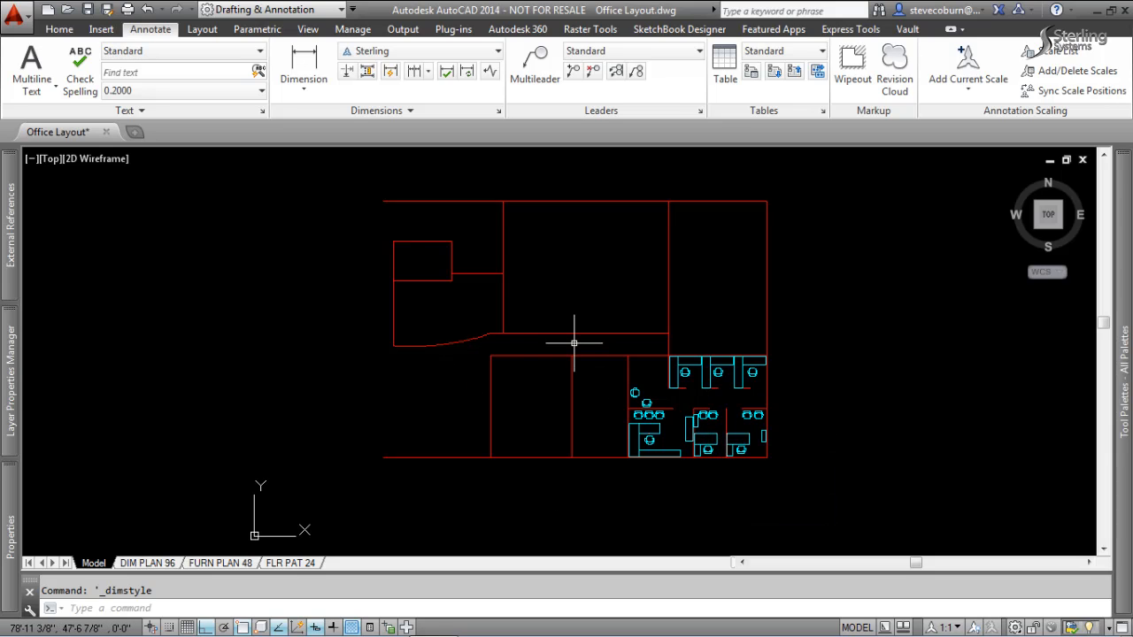
Return to the DIM PLAN 96 layout and select its magenta viewport border to check the viewport scale.
left_click(165, 567)
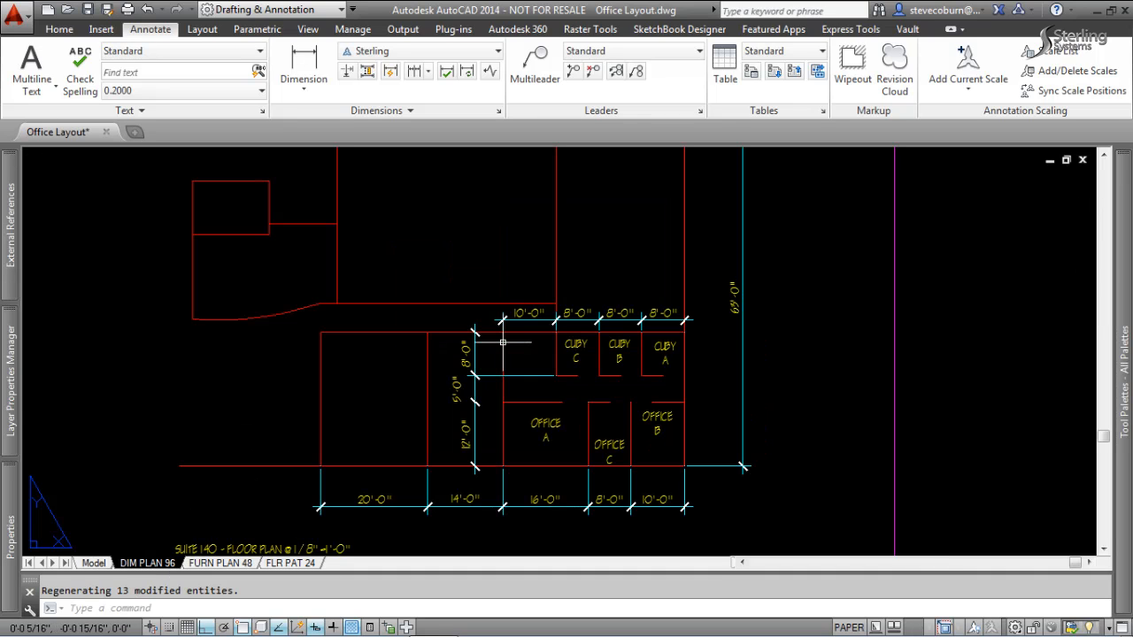
scroll(785, 298, "down", 4)
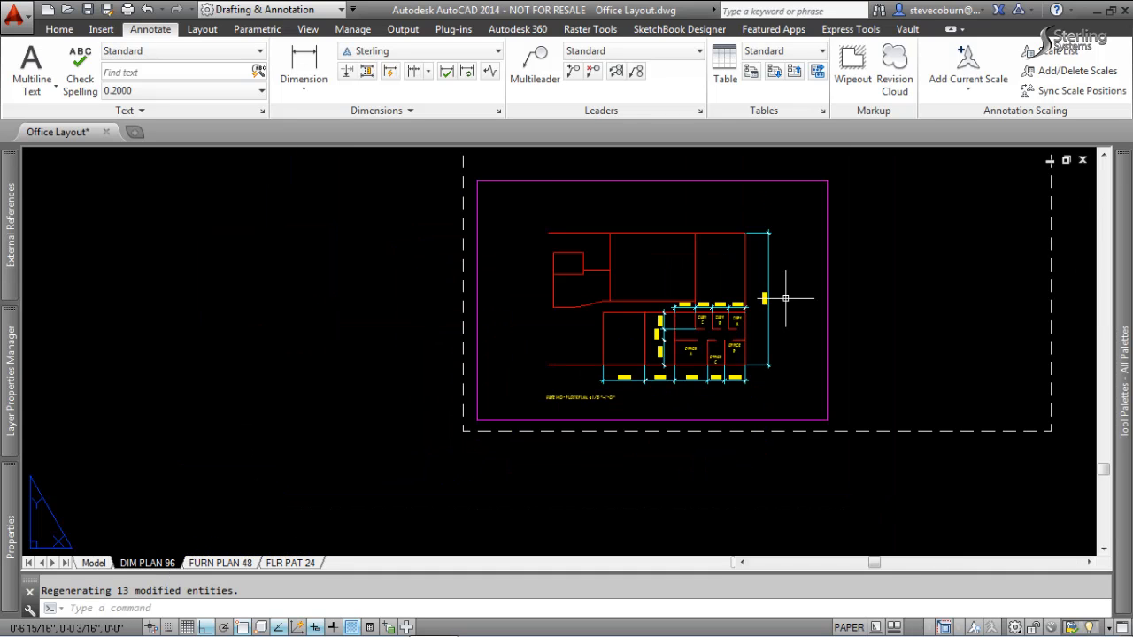
middle_click_drag(907, 283, 750, 375)
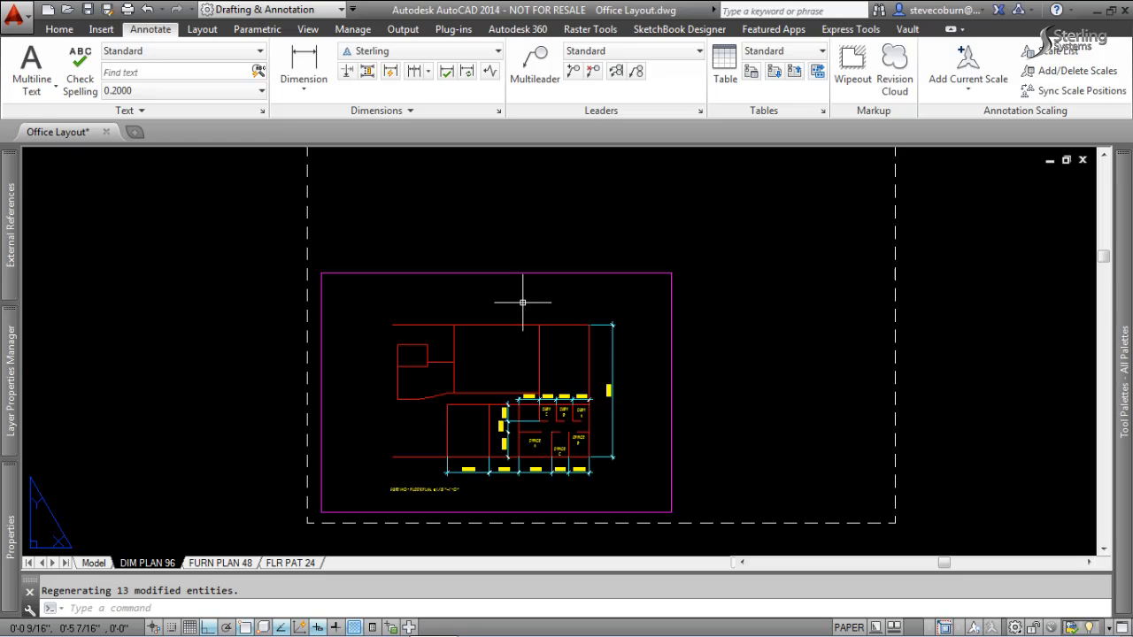
left_click(553, 252)
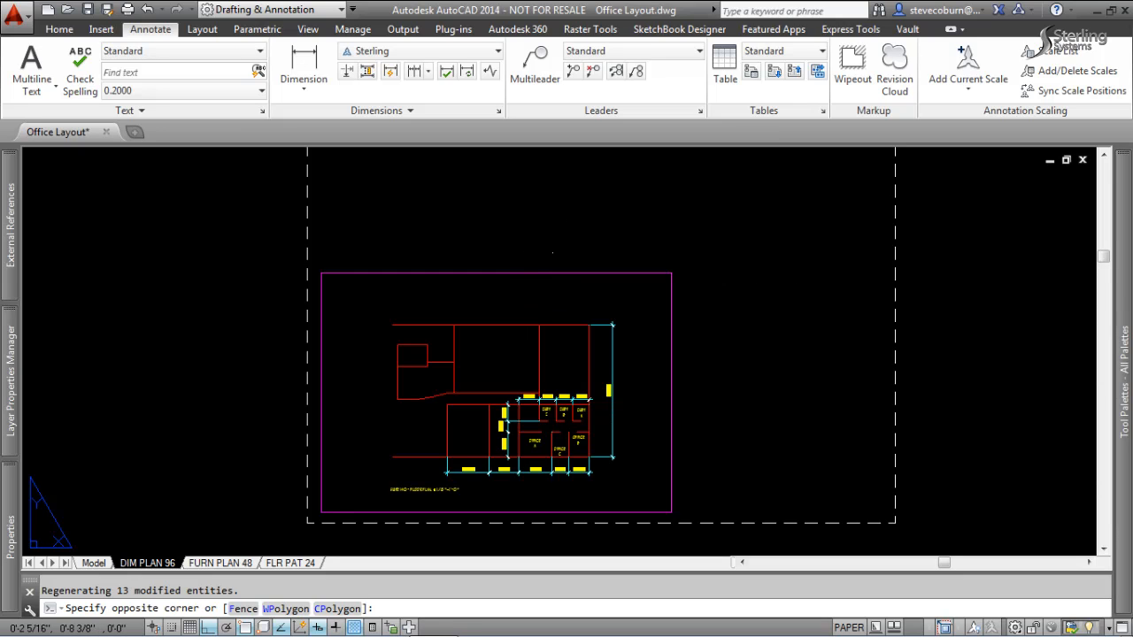
left_click(497, 304)
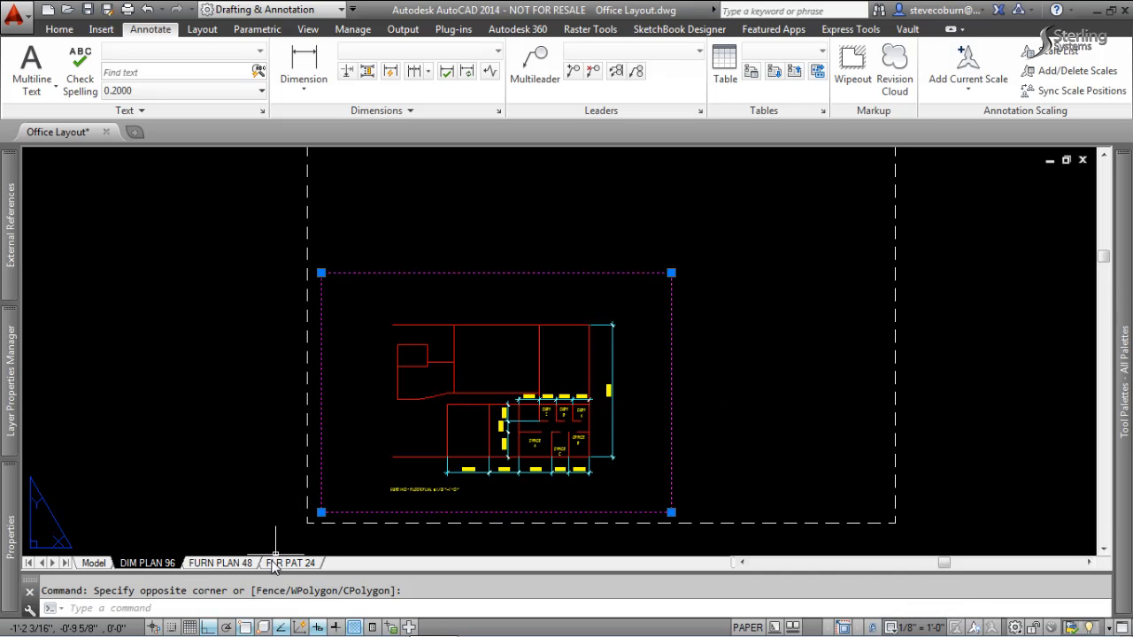
Open the FURN PLAN 48 layout, select its viewport border to check the viewport scale, and deselect it.
left_click(232, 563)
left_click(715, 390)
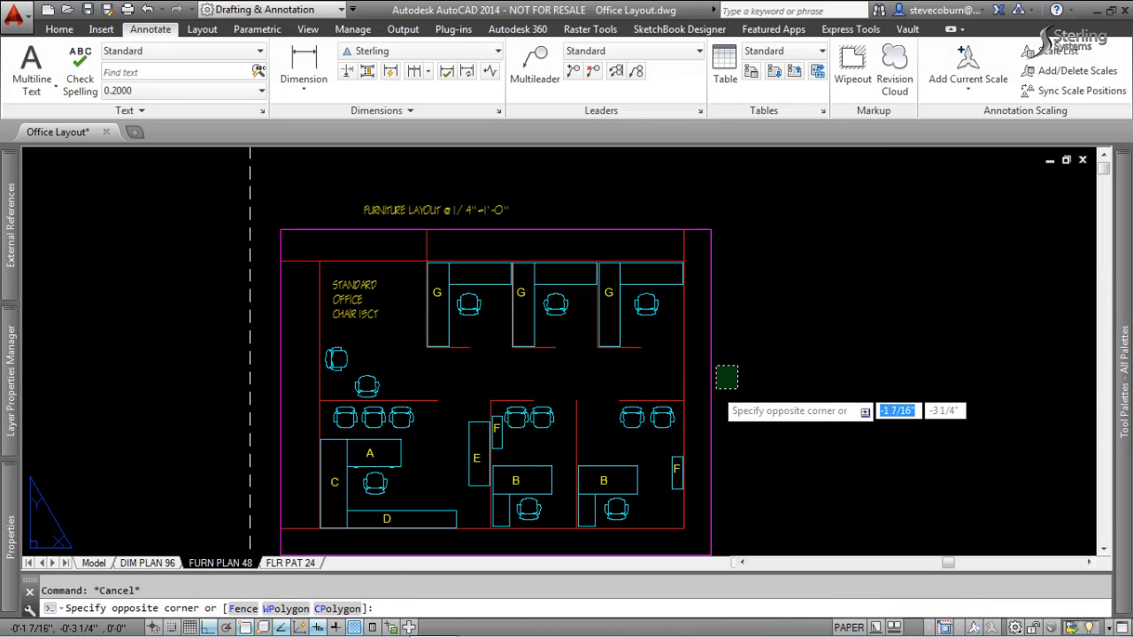
left_click(712, 392)
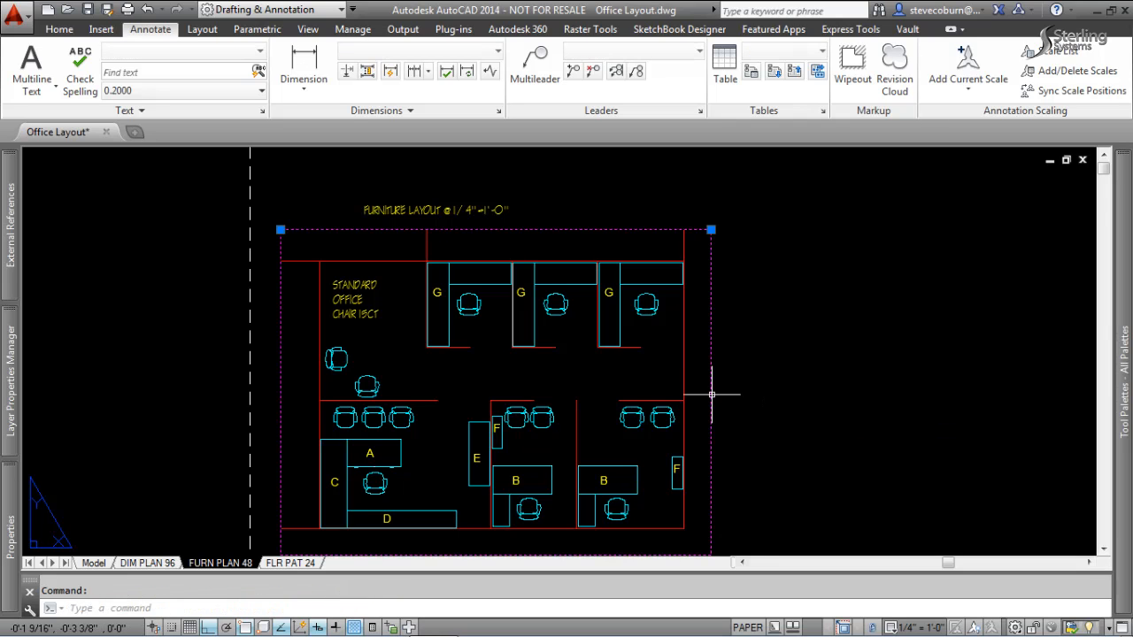
key("Escape")
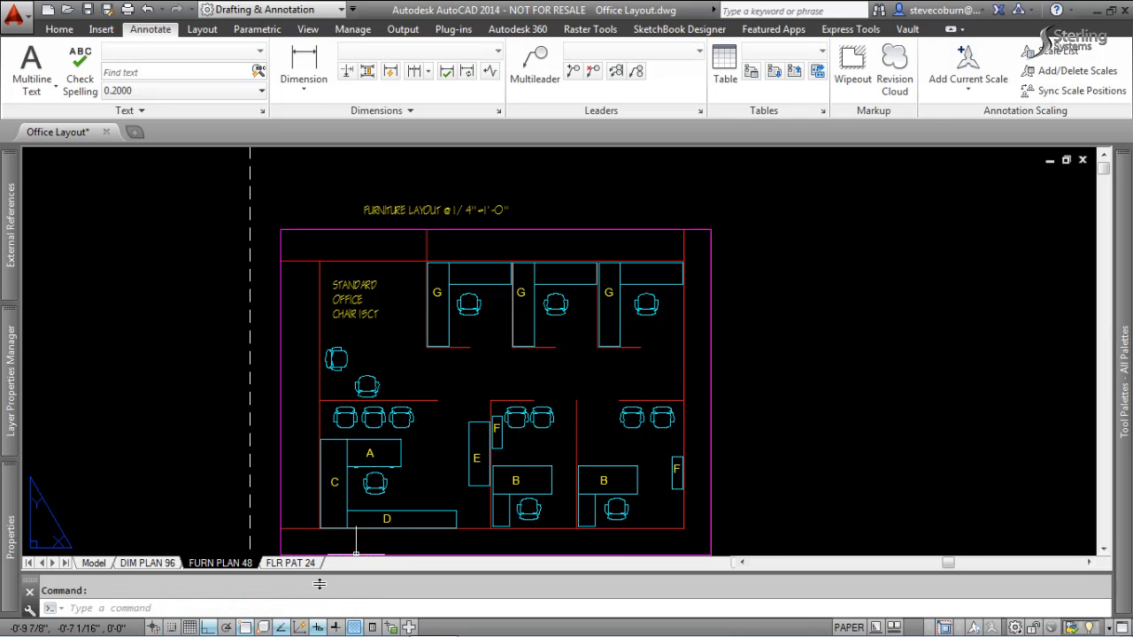
Return to the DIM PLAN 96 layout, activate its viewport around the dimensioned offices and review the per-viewport layer freeze settings.
left_click(146, 563)
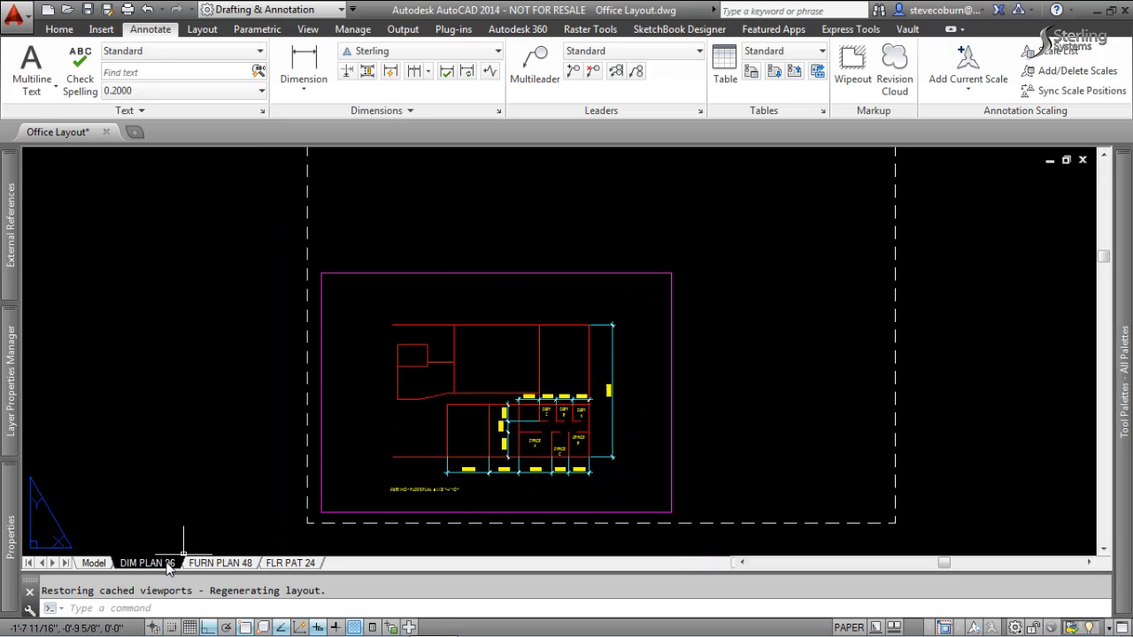
double_click(646, 404)
middle_click_drag(426, 404, 501, 368)
scroll(577, 376, "up", 5)
scroll(589, 316, "down", 2)
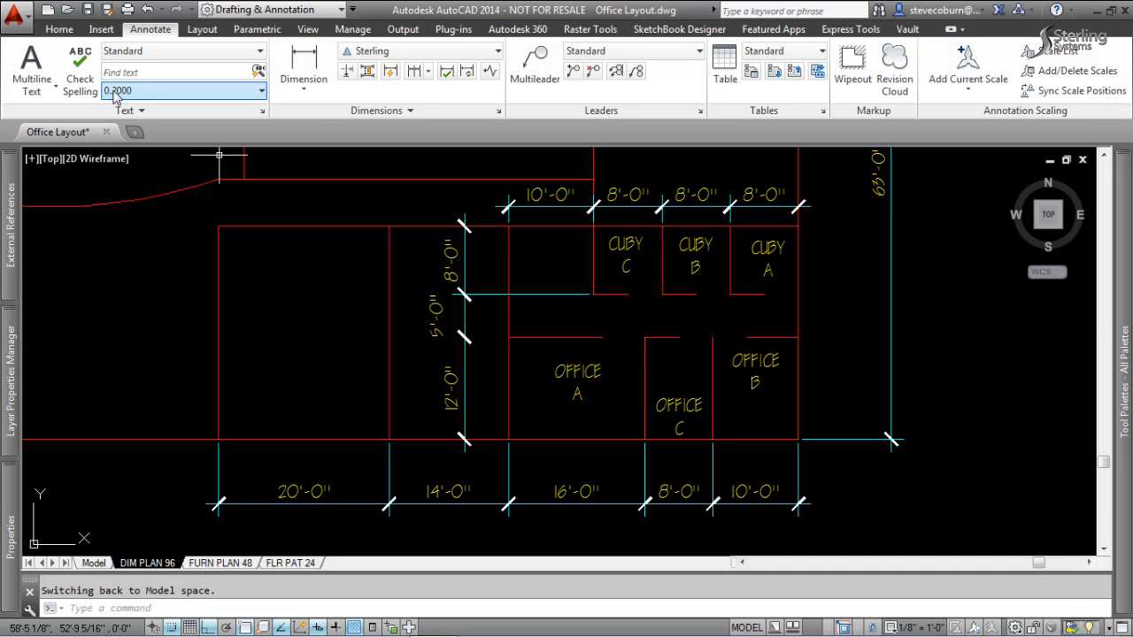
left_click(60, 29)
left_click(542, 93)
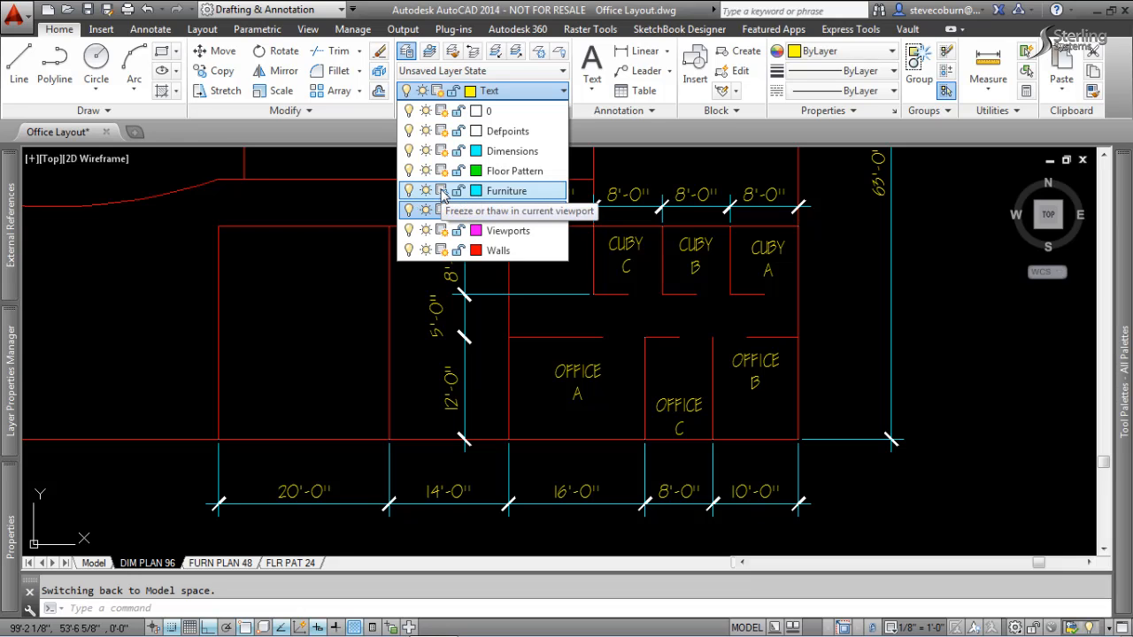
left_click(345, 317)
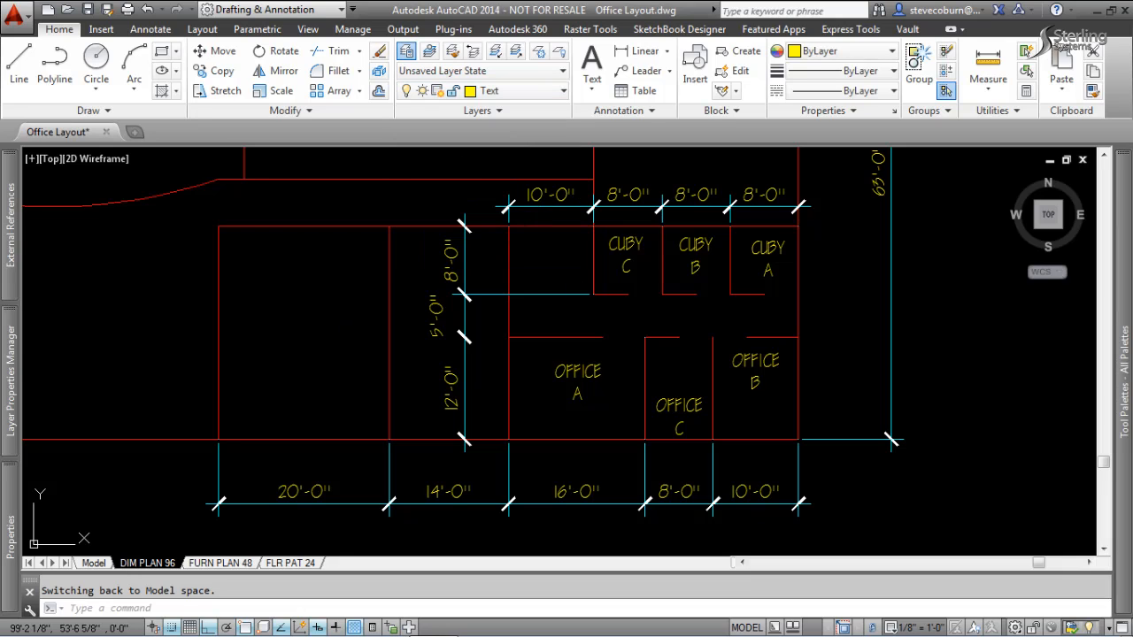
Activate the viewport on the FURN PLAN 48 layout and review its per-viewport layer freeze settings.
left_click(238, 564)
double_click(453, 378)
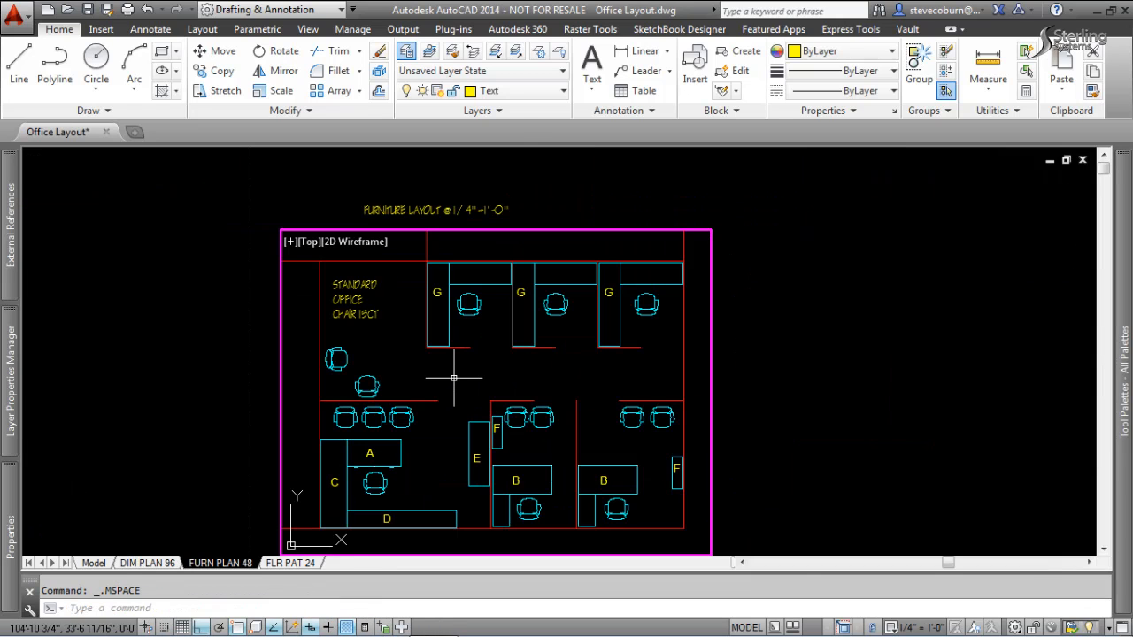
left_click(531, 92)
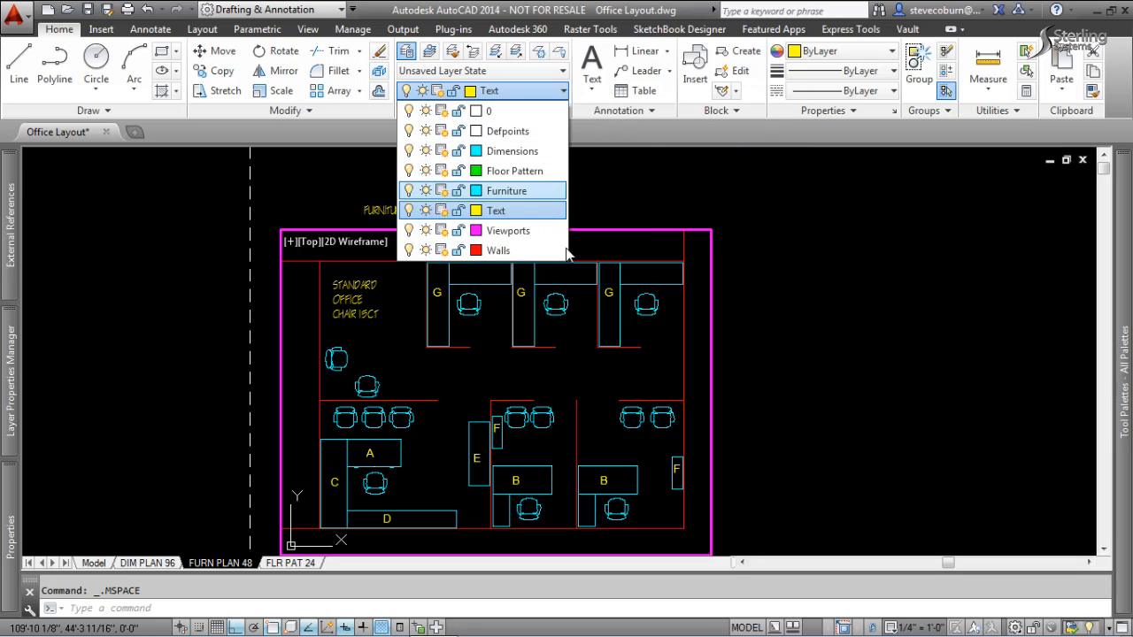
left_click(622, 203)
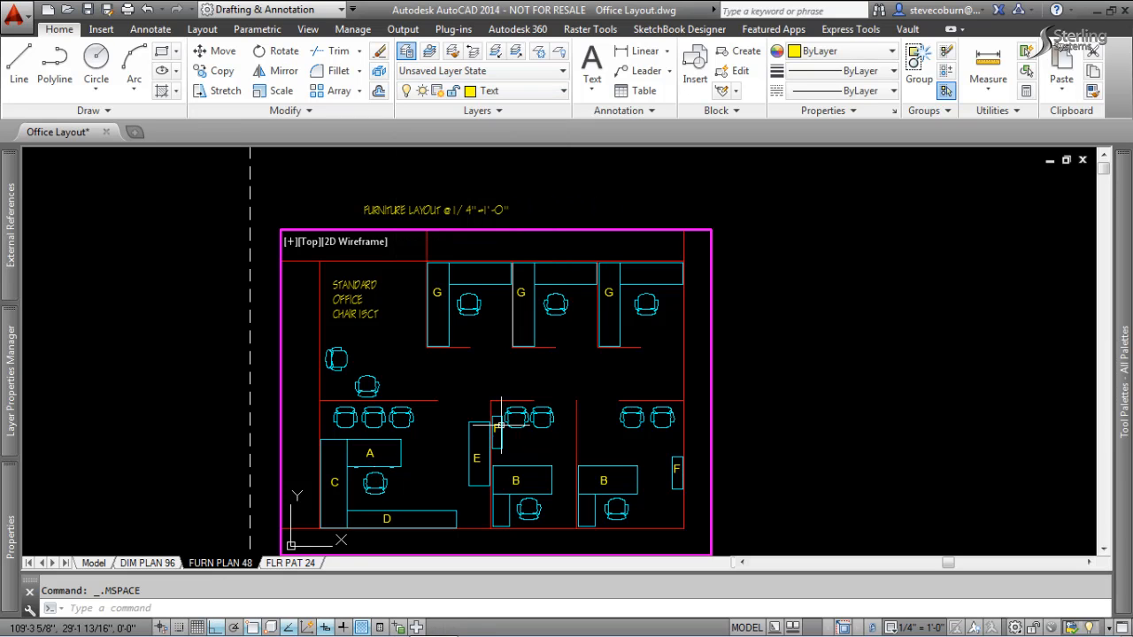
Activate the viewport on the FLR PAT 24 layout, review its layer freeze settings and return to paper space.
left_click(290, 563)
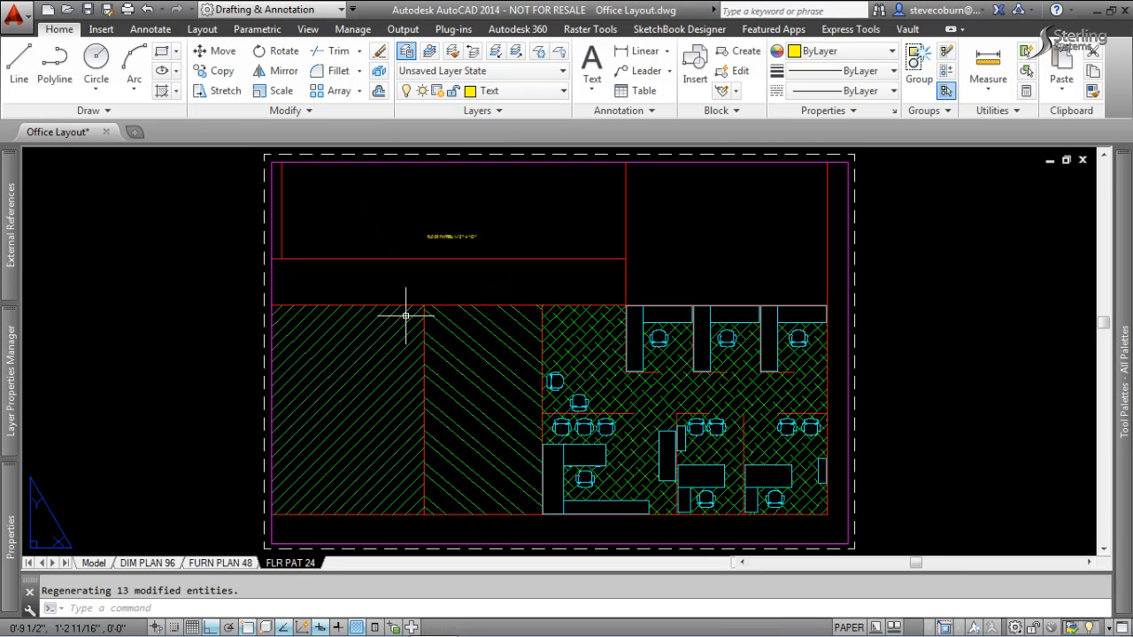
double_click(419, 282)
left_click(527, 94)
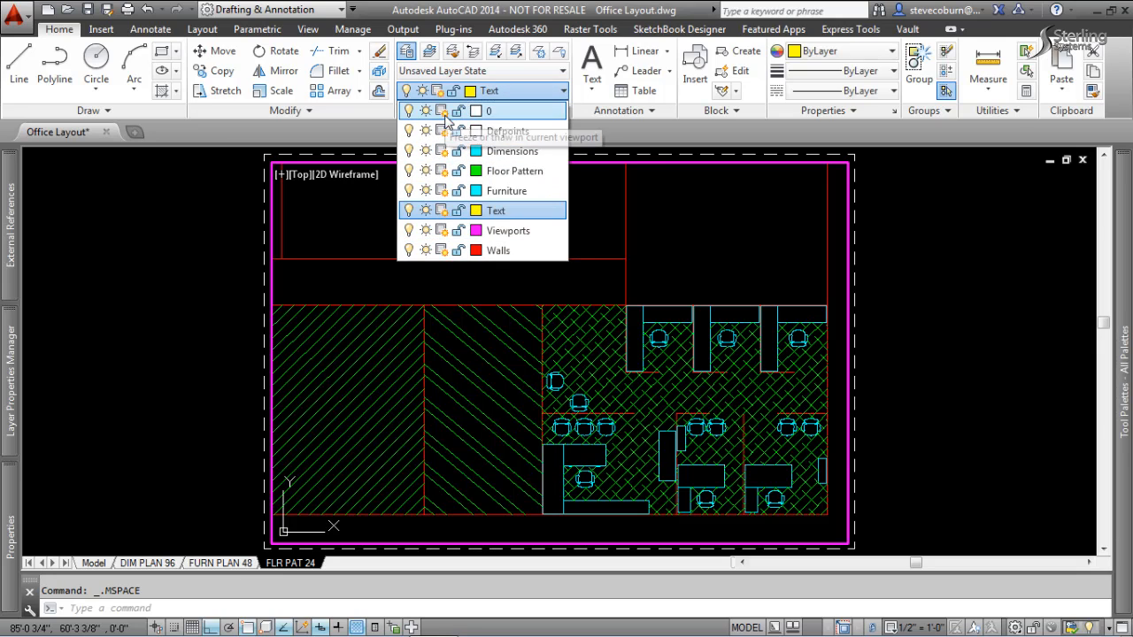
double_click(199, 277)
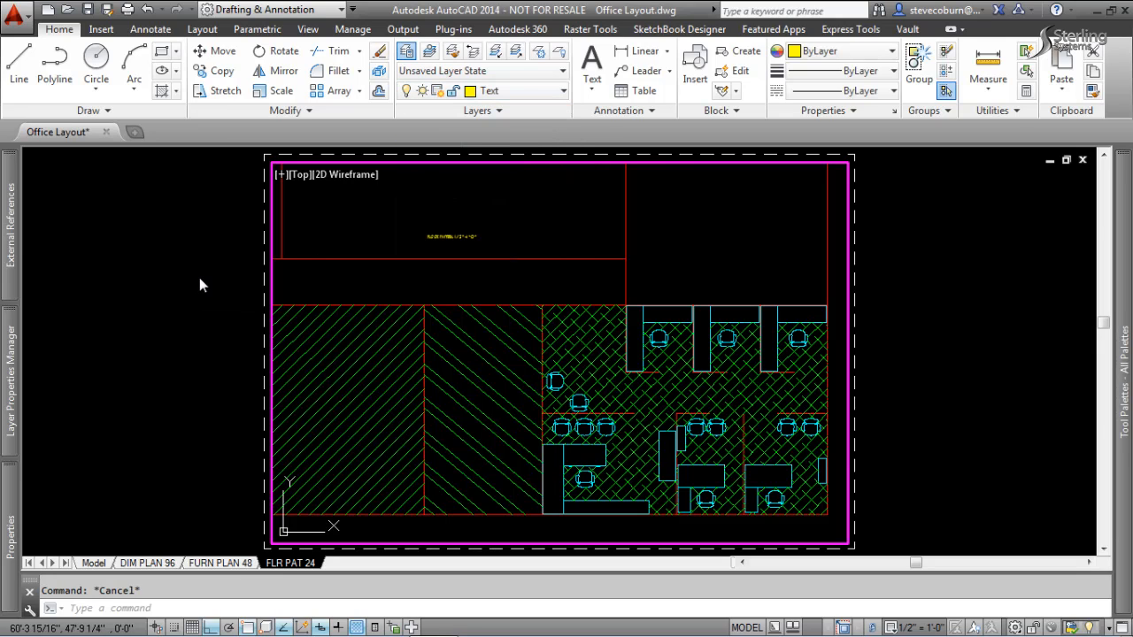
Return to the DIM PLAN 96 layout, select the overall vertical dimension beside the offices and check its dimension style.
left_click(168, 564)
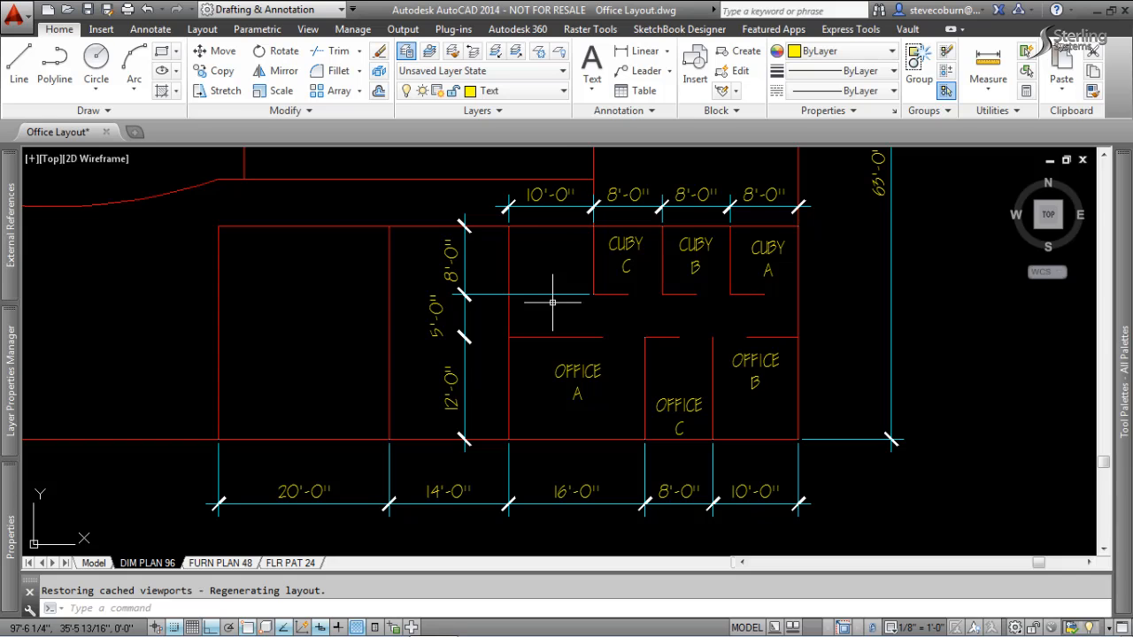
scroll(552, 302, "down", 2)
middle_click_drag(843, 320, 815, 329)
left_click(737, 342)
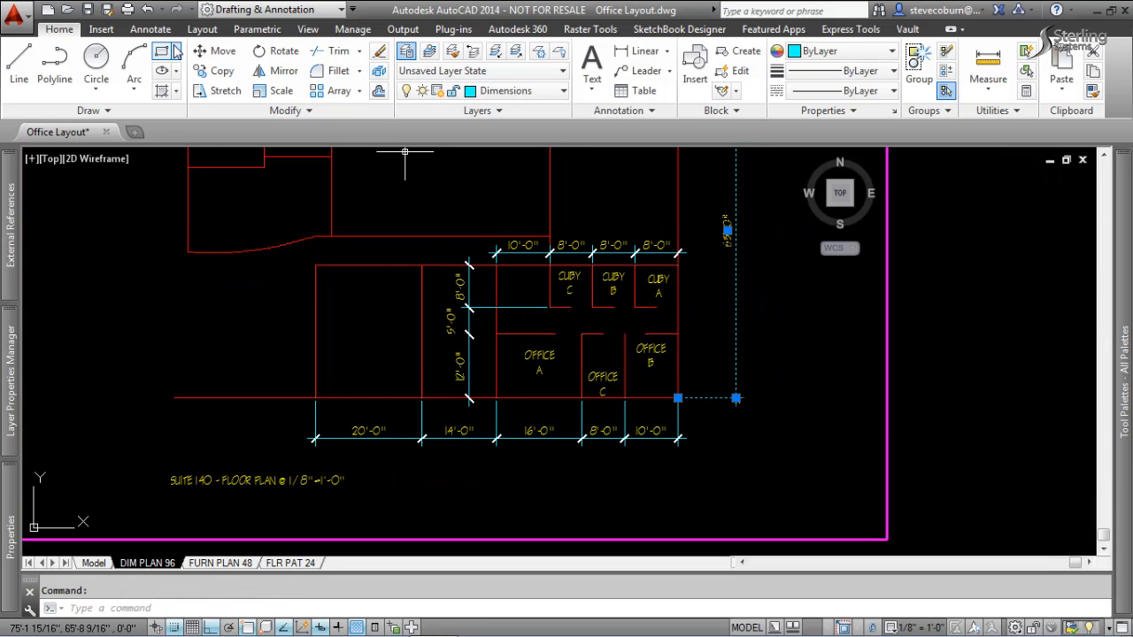
left_click(150, 29)
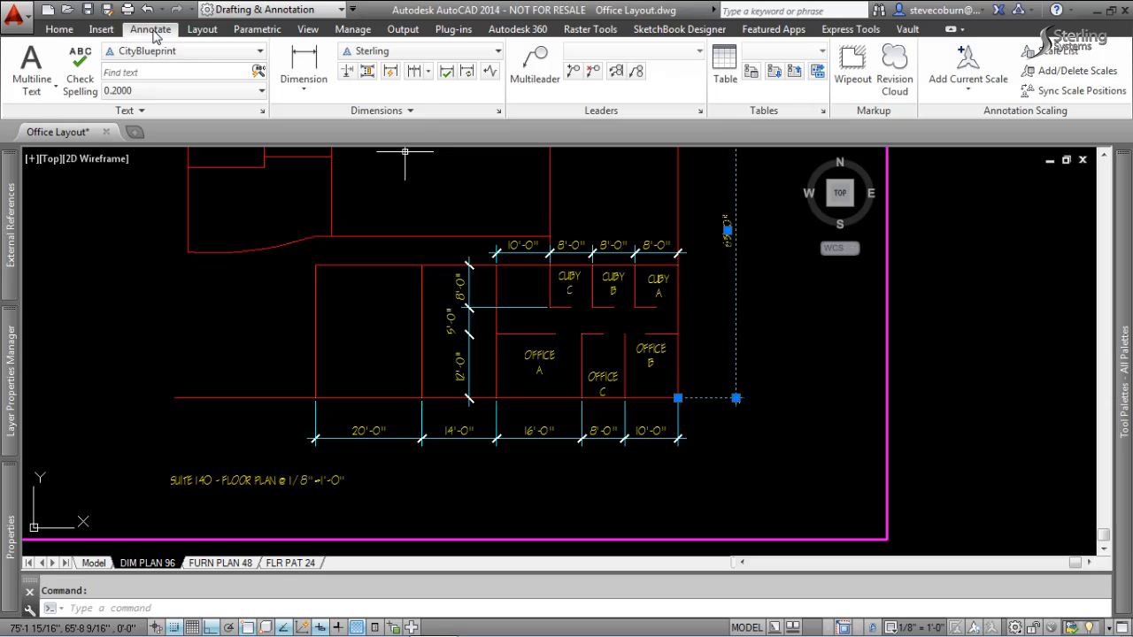
left_click(466, 53)
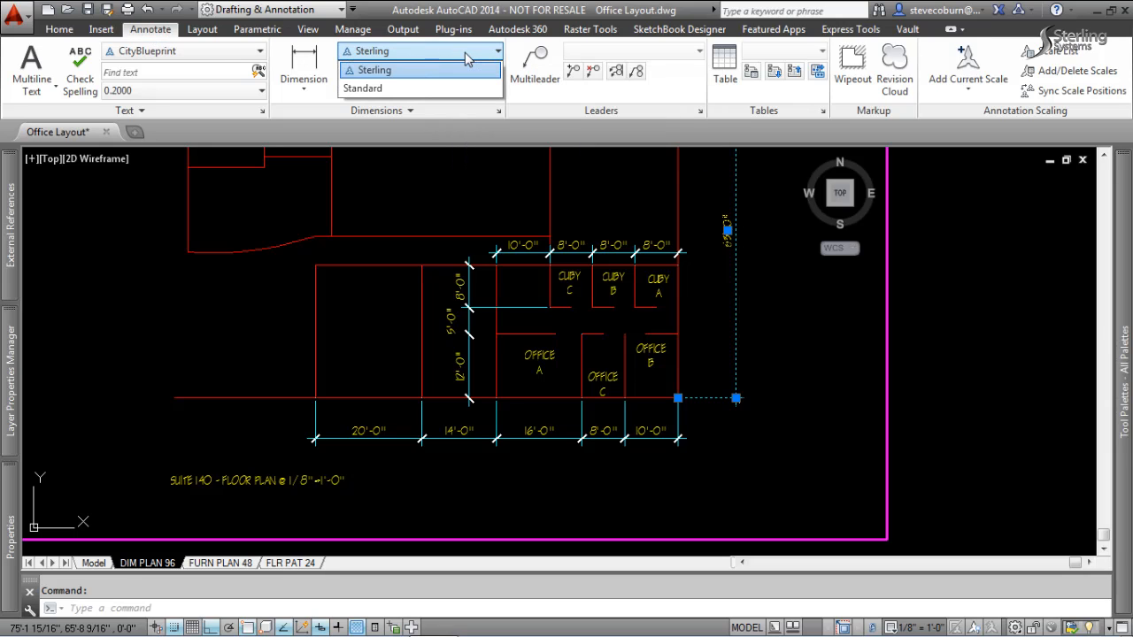
left_click(467, 57)
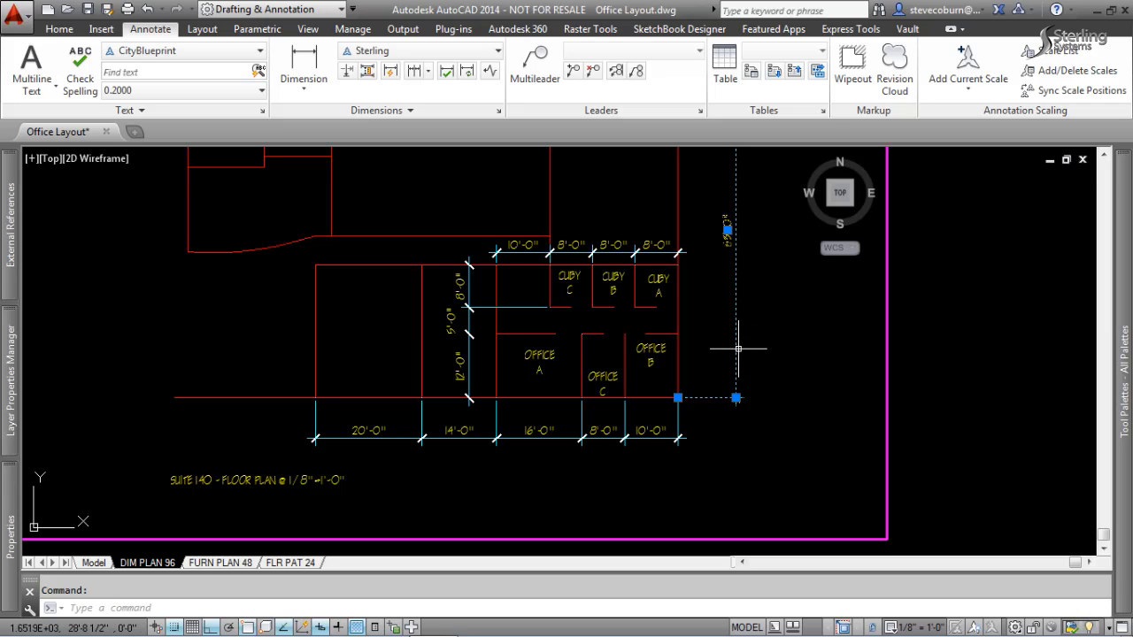
Show the Quick Properties of the selected overall vertical dimension and place them beside the floor plan to read its annotative settings.
right_click(739, 349)
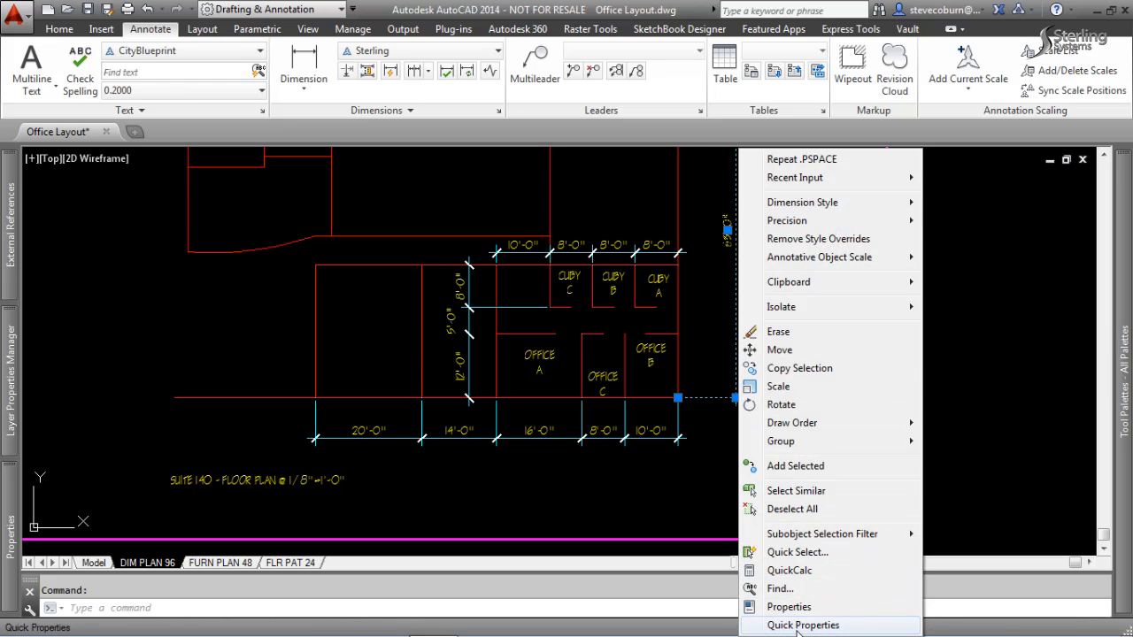
left_click(797, 625)
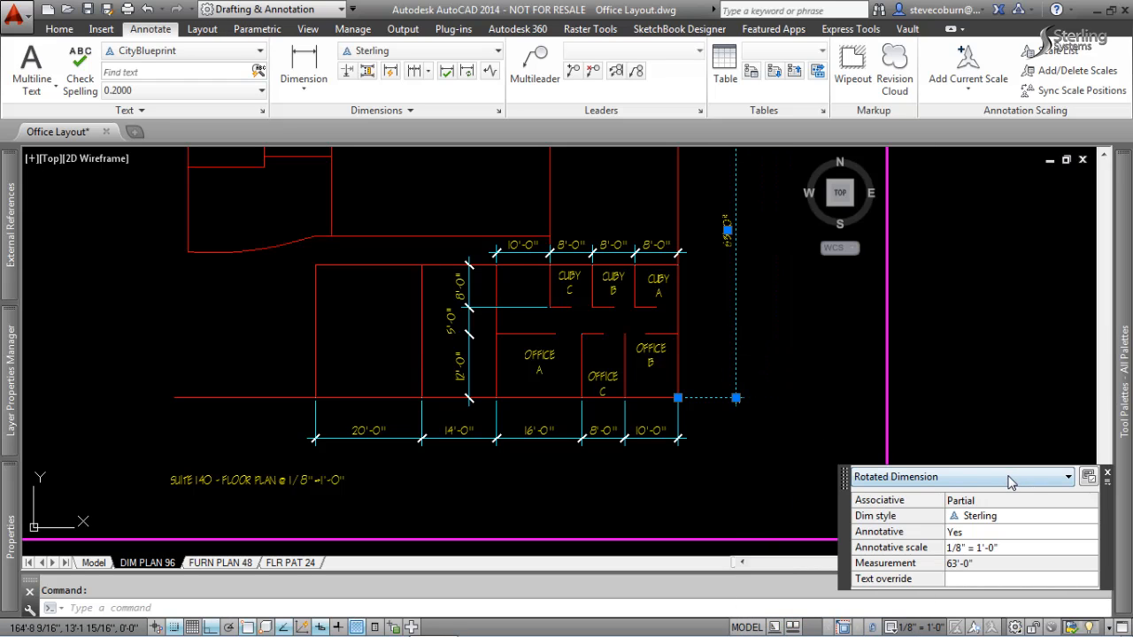
left_click_drag(845, 535, 788, 354)
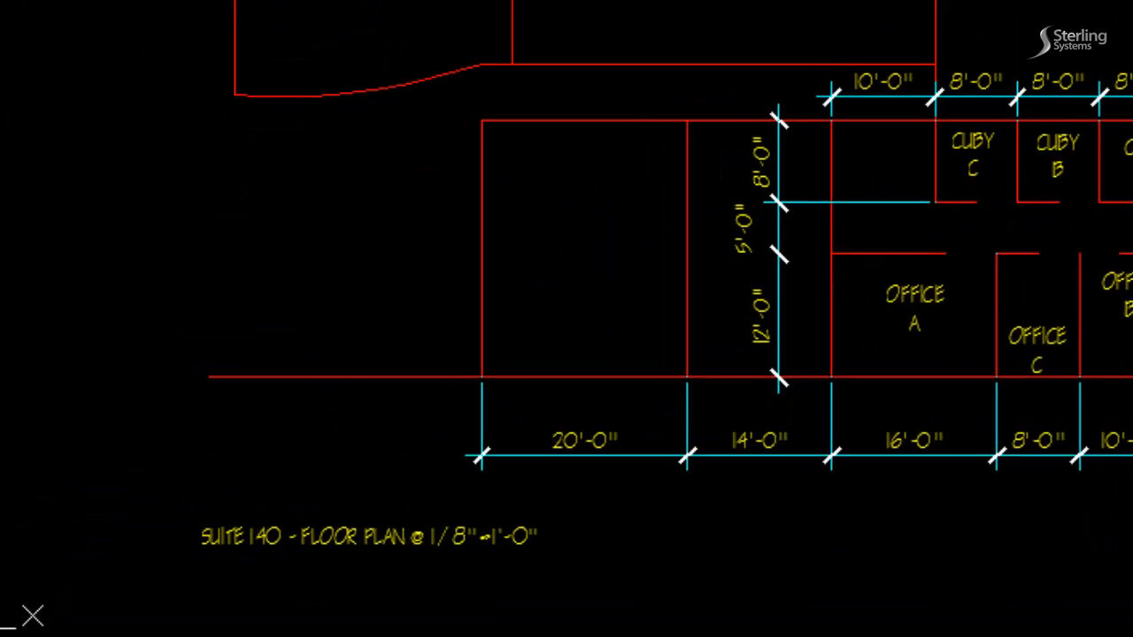
Add the annotation scale 1/4" = 1'-0" to the overall vertical dimension's object scale list and deselect the dimension.
left_click(1038, 379)
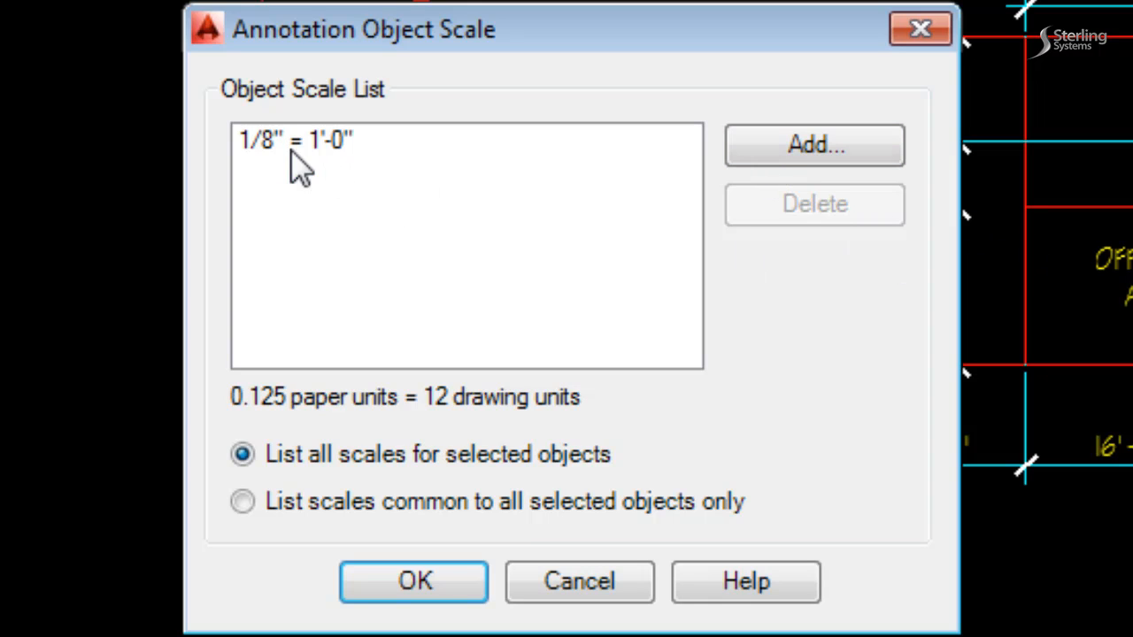
left_click(835, 141)
left_click_drag(805, 253, 785, 412)
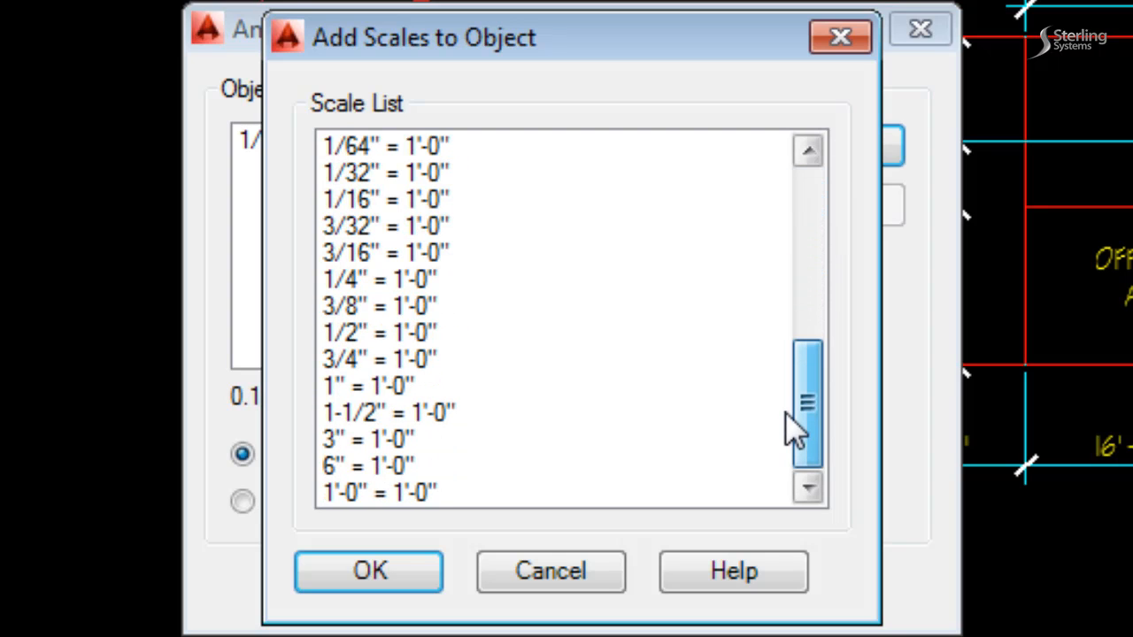
left_click(391, 282)
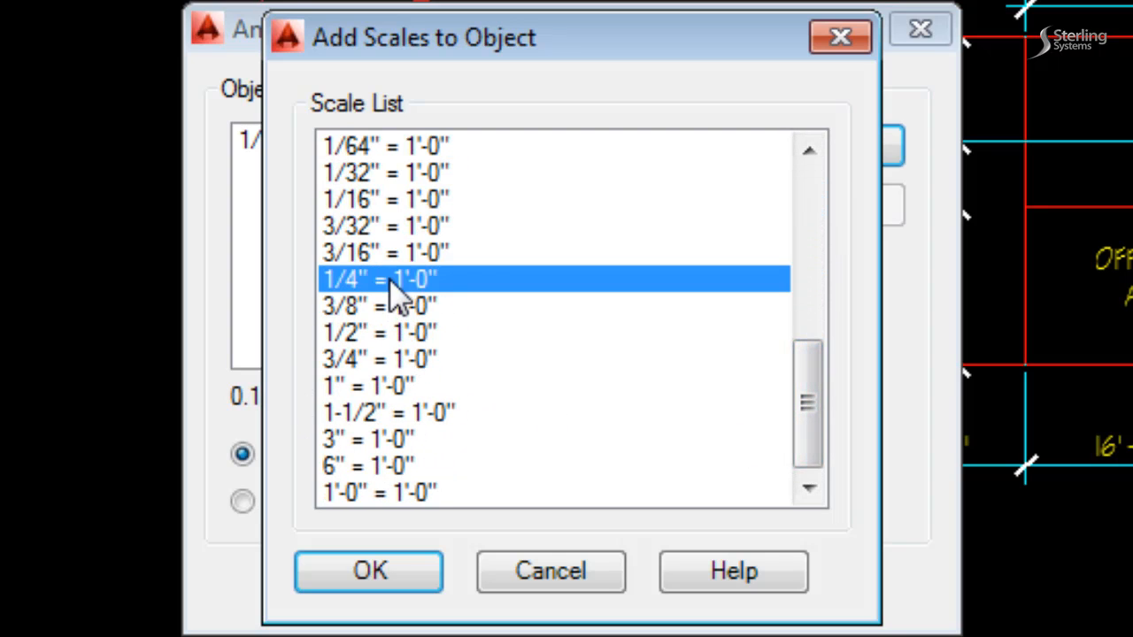
left_click(372, 570)
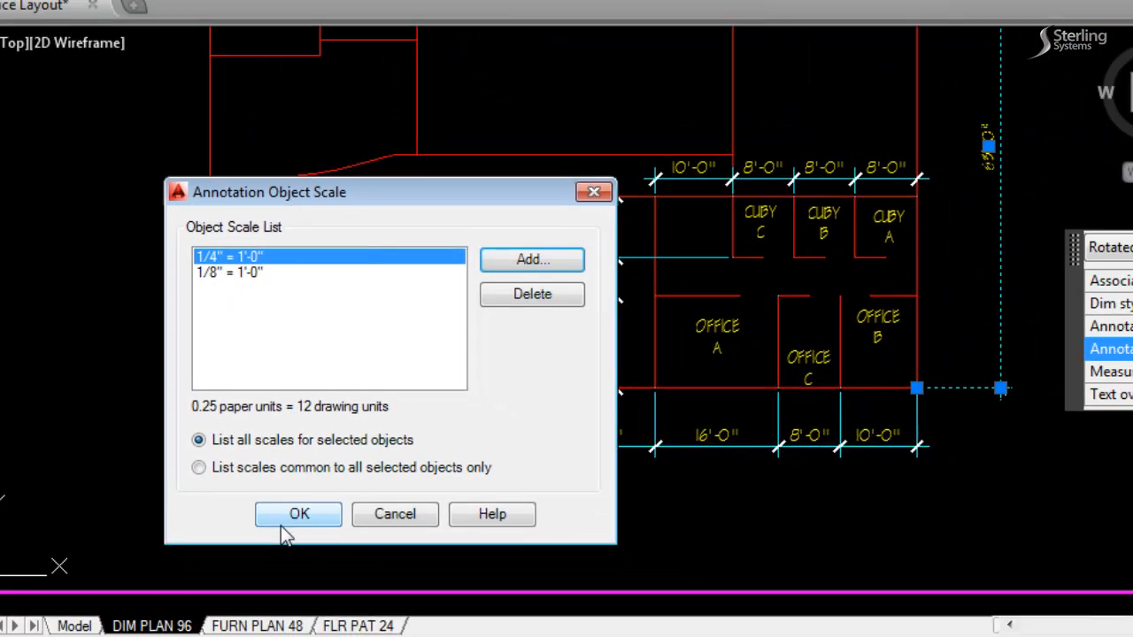
left_click(415, 582)
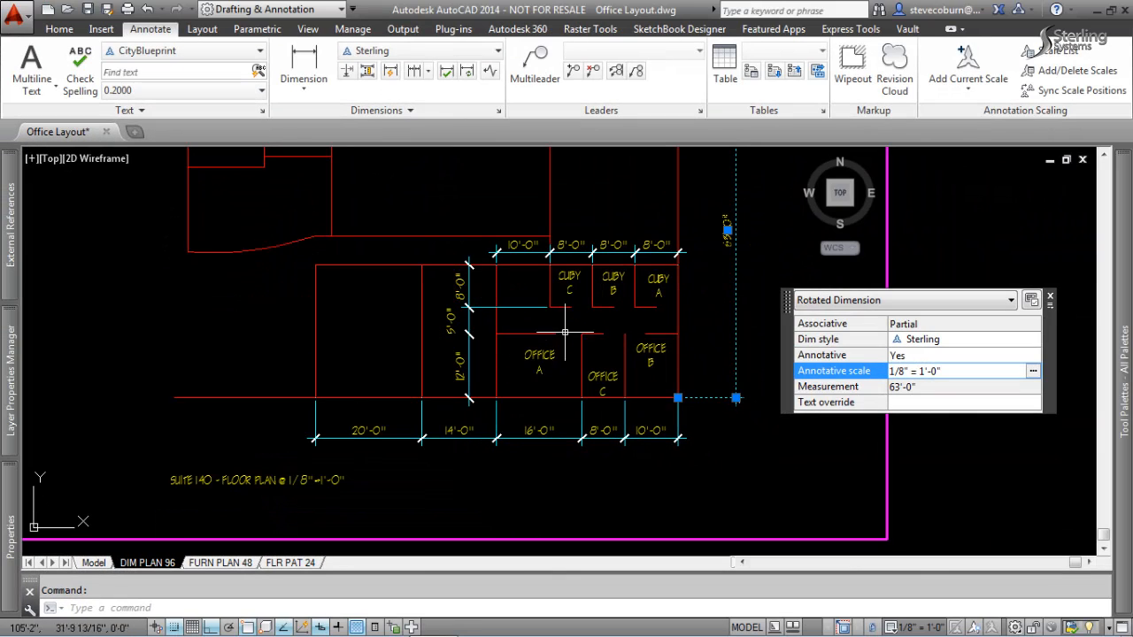
key("Escape")
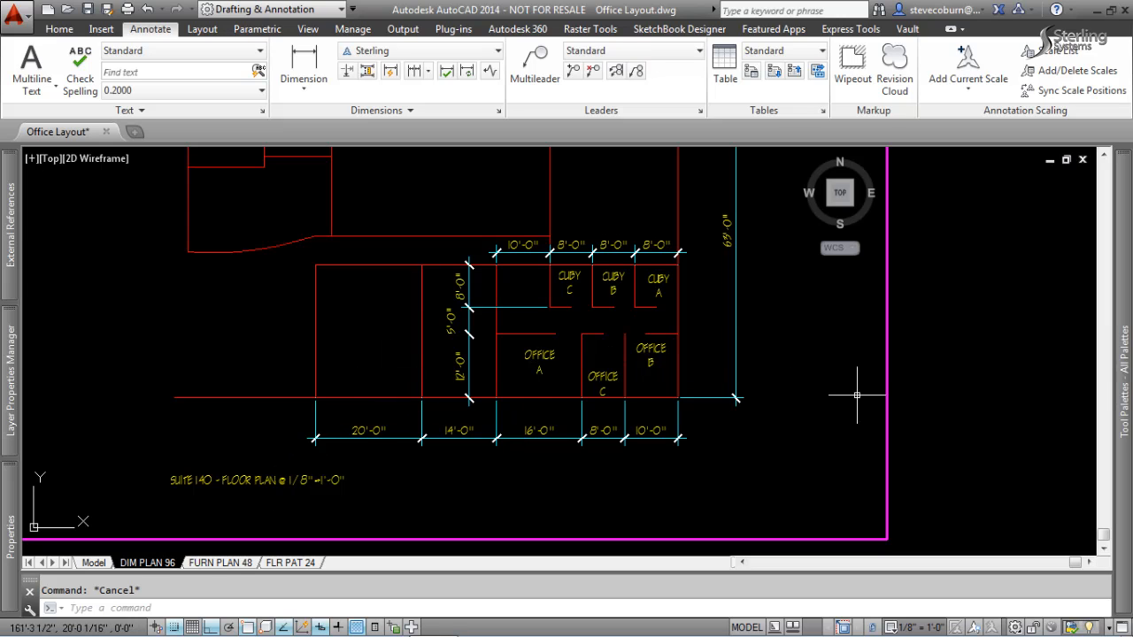
Stretch the FURN PLAN 48 viewport border wider and taller in paper space to take in the overall vertical dimension and its text.
left_click(221, 565)
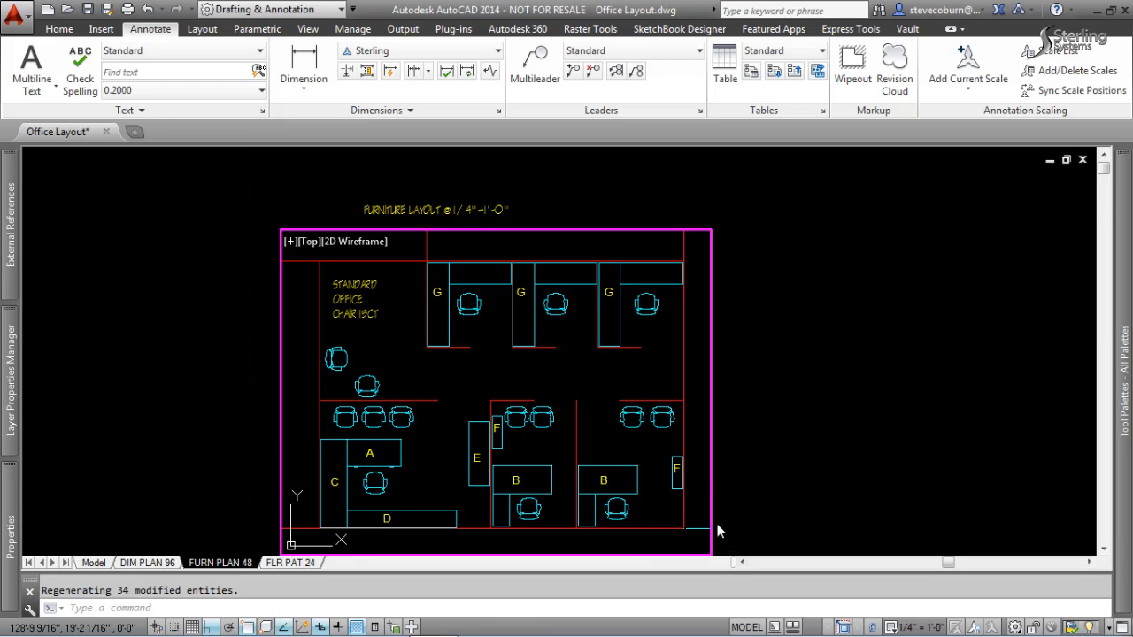
double_click(734, 479)
left_click(713, 498)
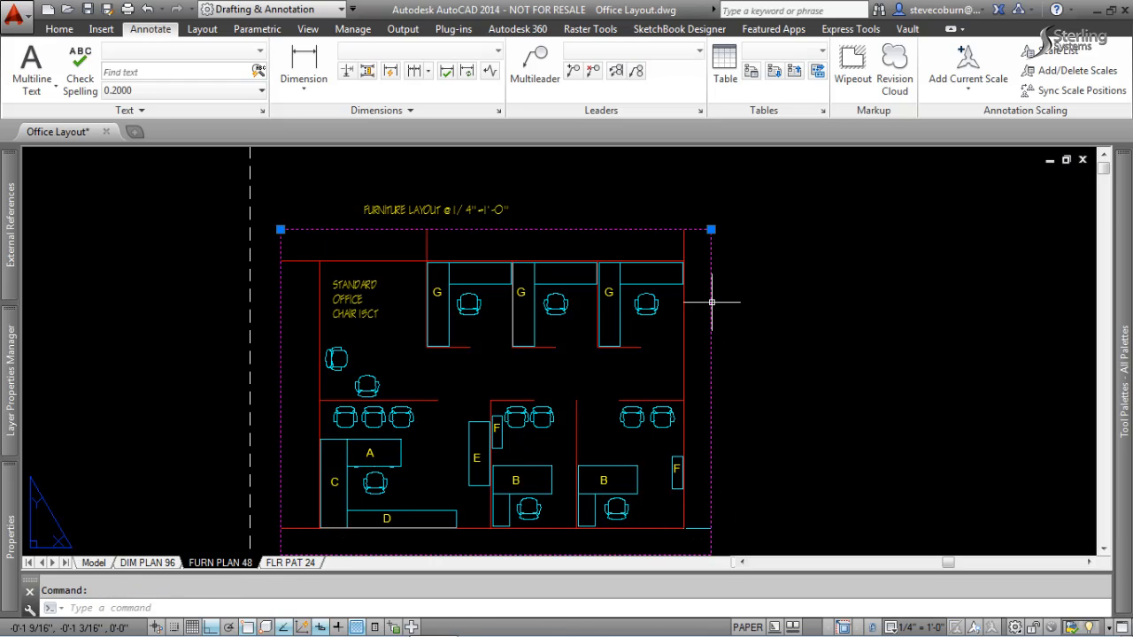
middle_click_drag(796, 377, 699, 312)
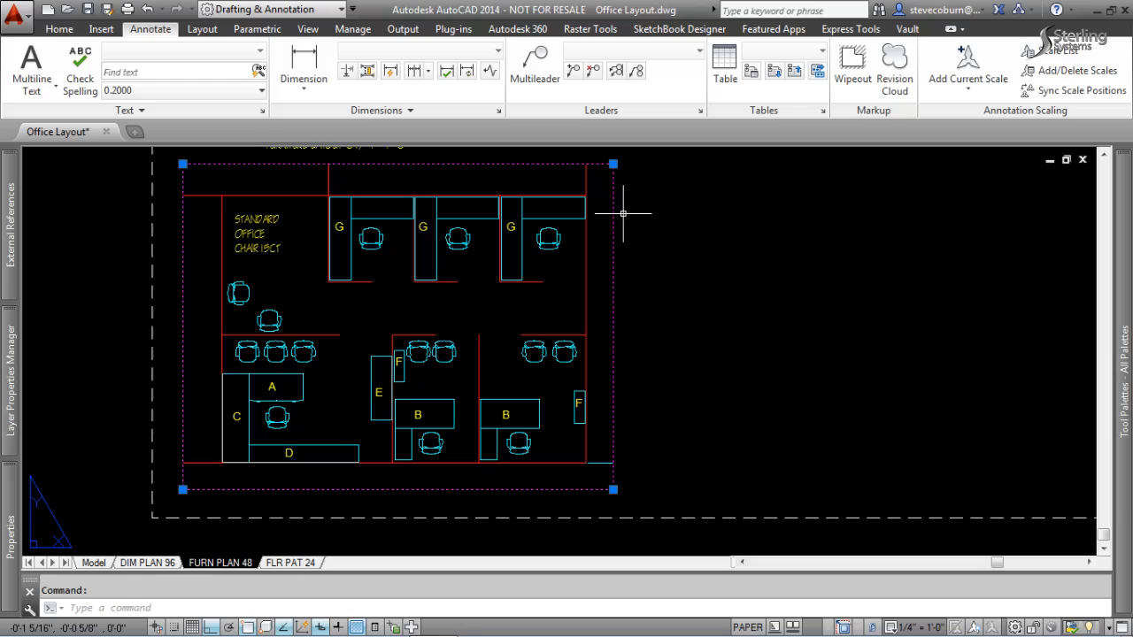
left_click(612, 164)
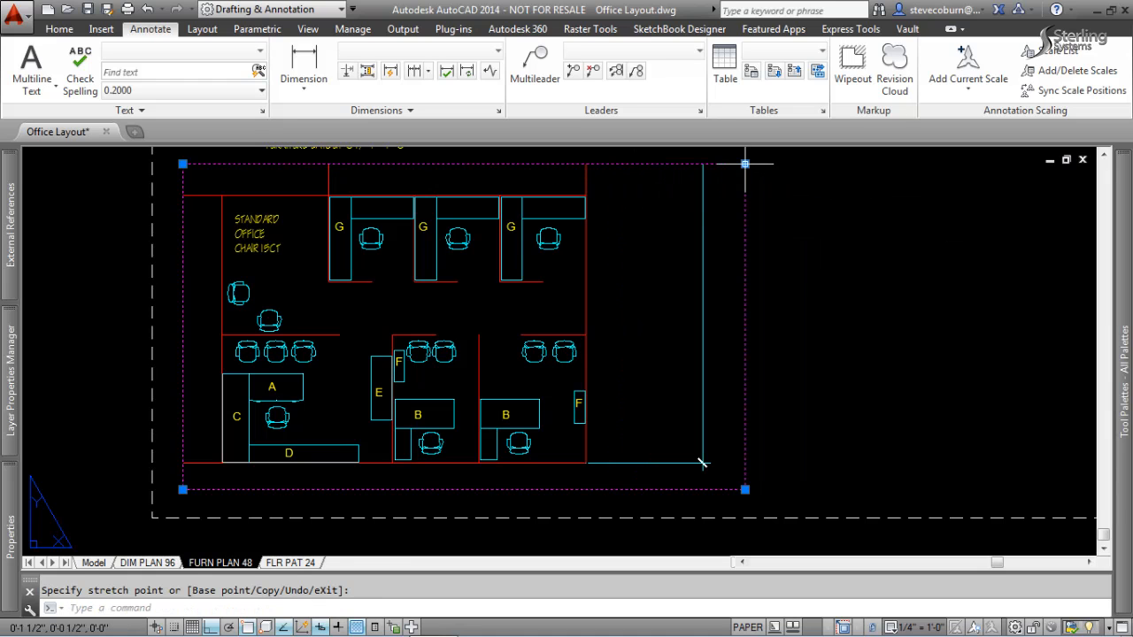
scroll(761, 336, "down", 3)
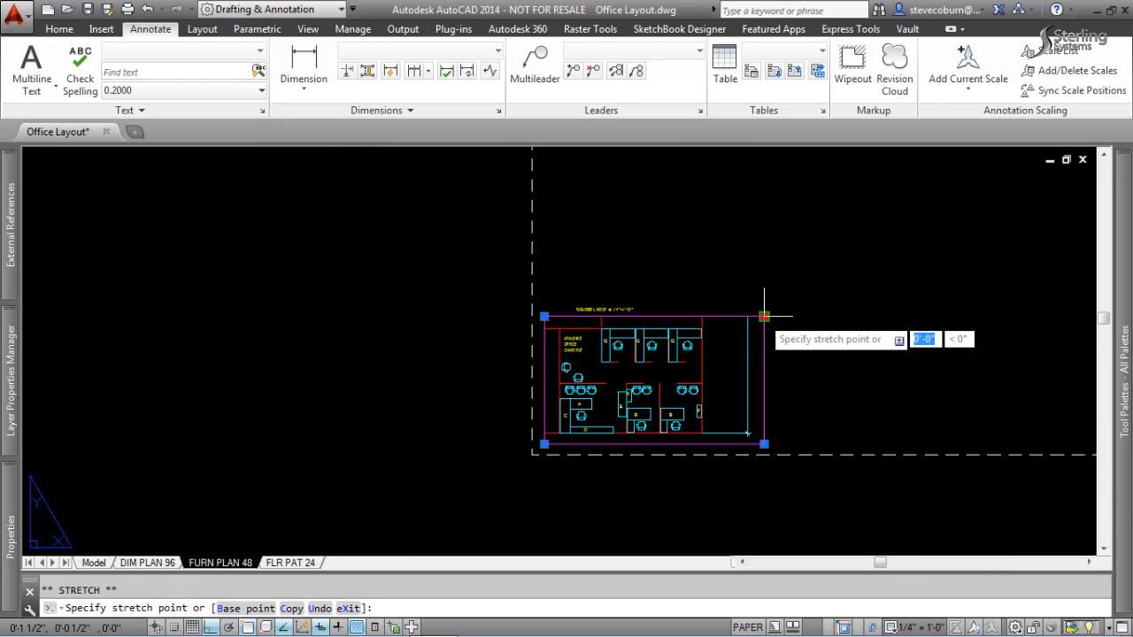
left_click(755, 229)
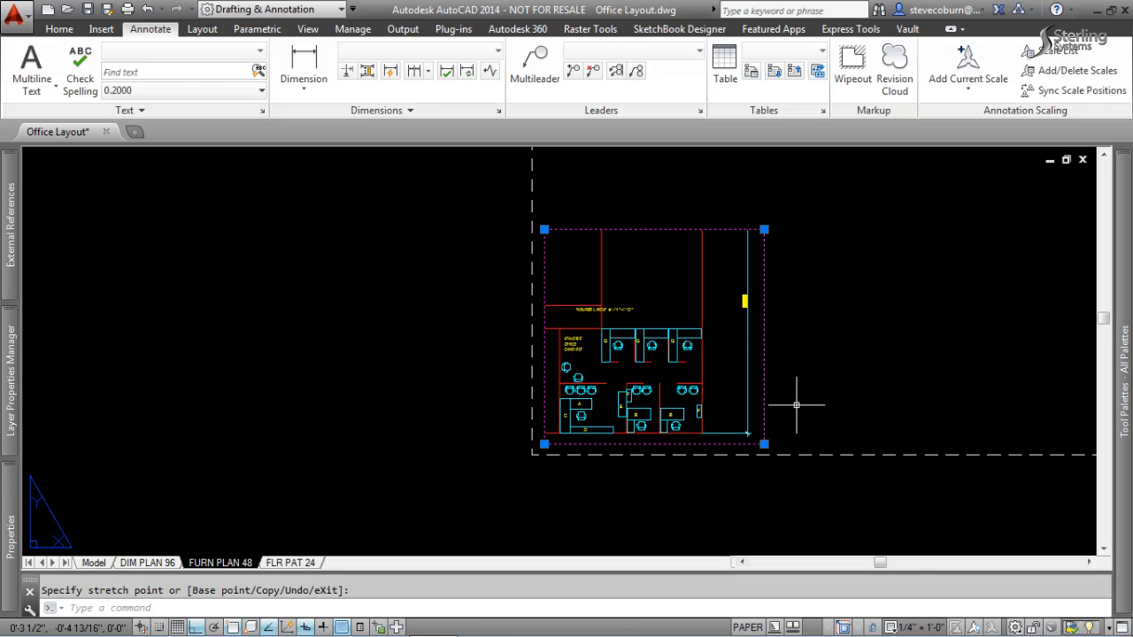
Delete the annotation scale 1/4" = 1'-0" from the overall vertical dimension's object scale list in the FURN PLAN 48 viewport.
scroll(797, 402, "up", 2)
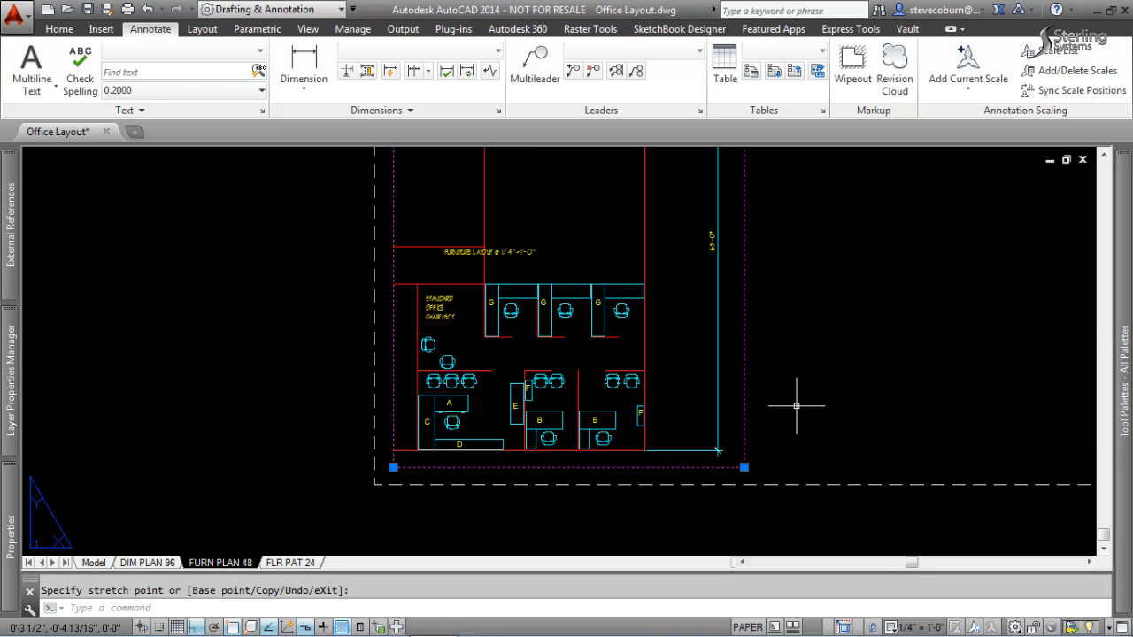
double_click(718, 343)
left_click(718, 343)
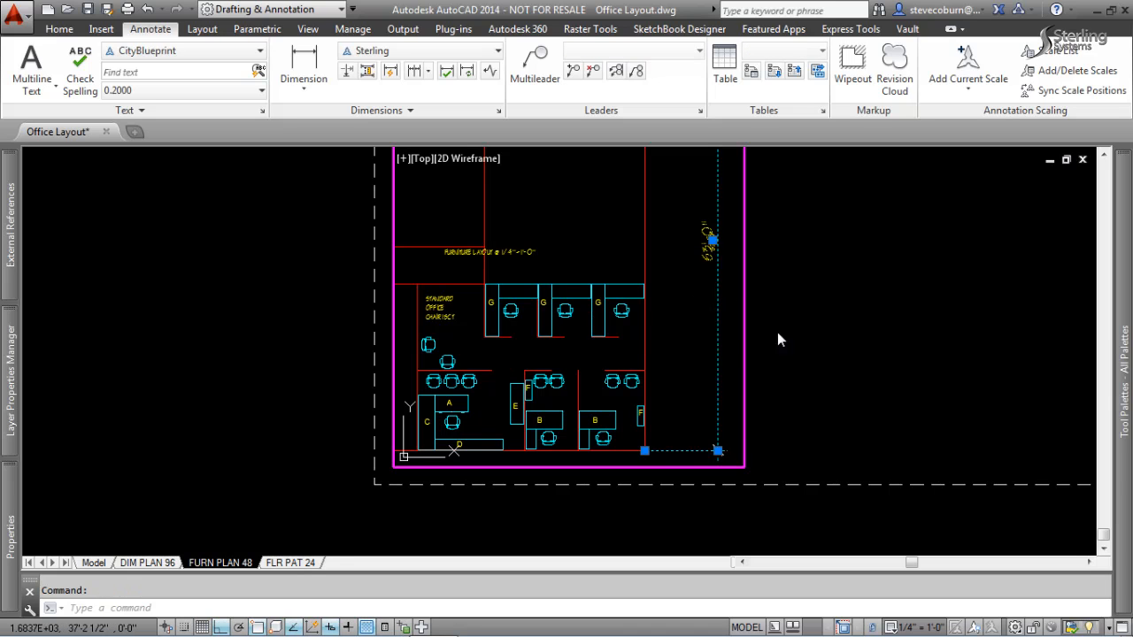
right_click(717, 373)
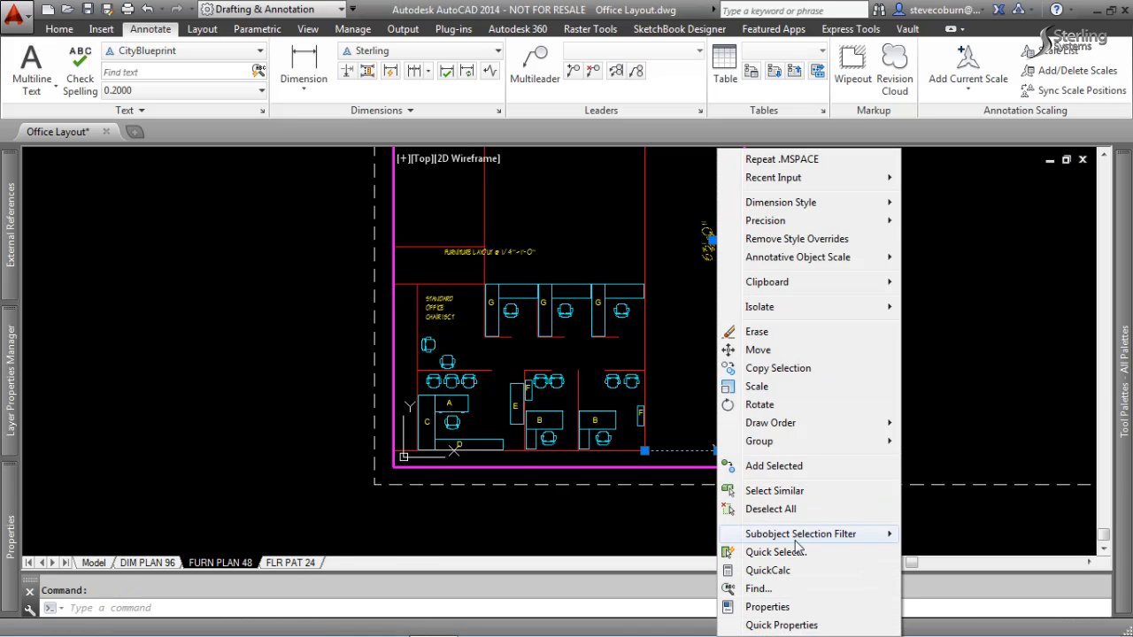
left_click(781, 626)
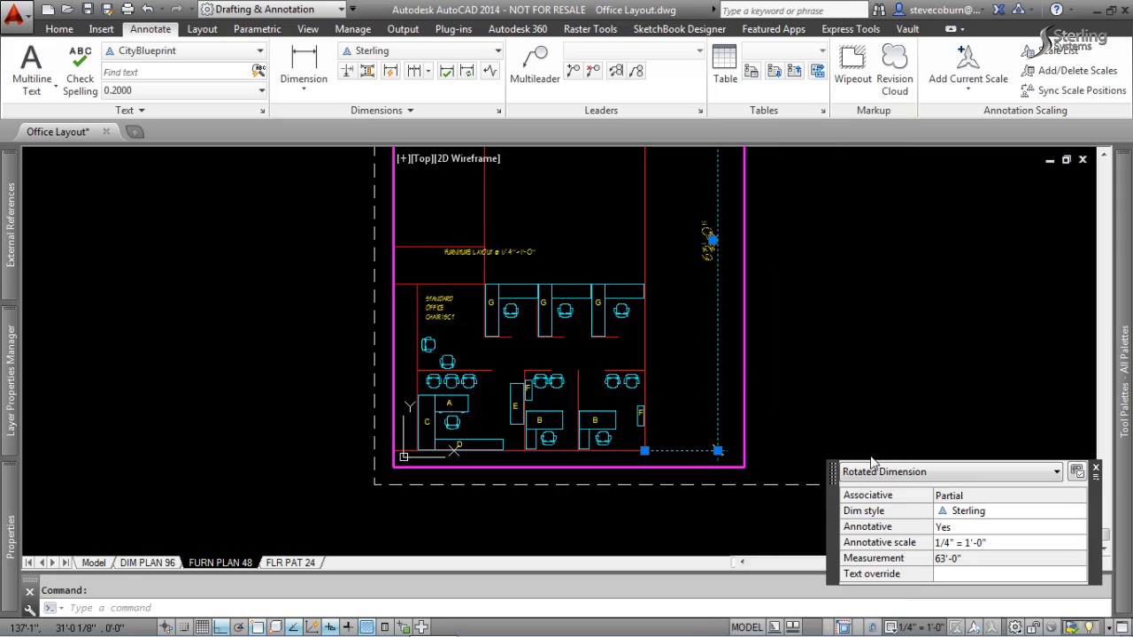
left_click(1079, 542)
left_click(1078, 542)
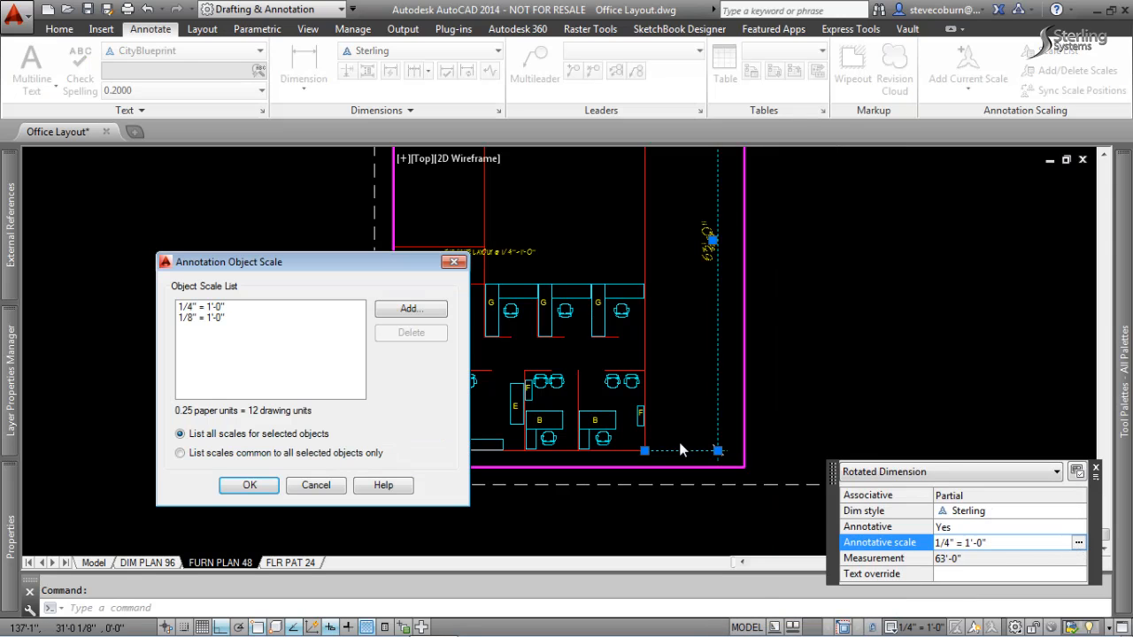
left_click(207, 310)
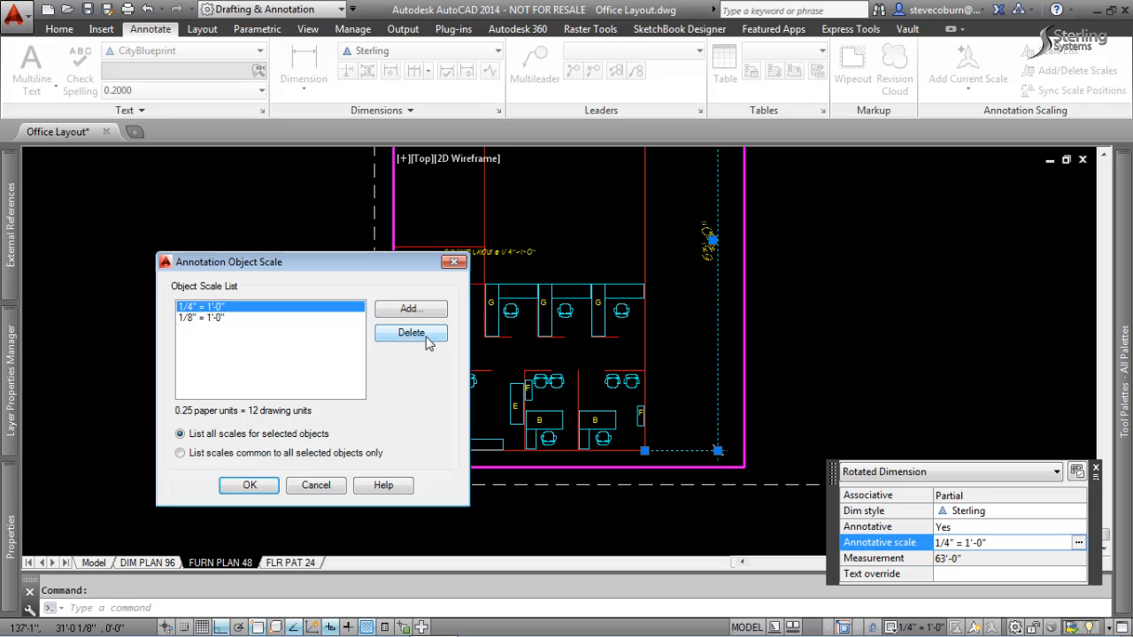
left_click(411, 333)
left_click(255, 486)
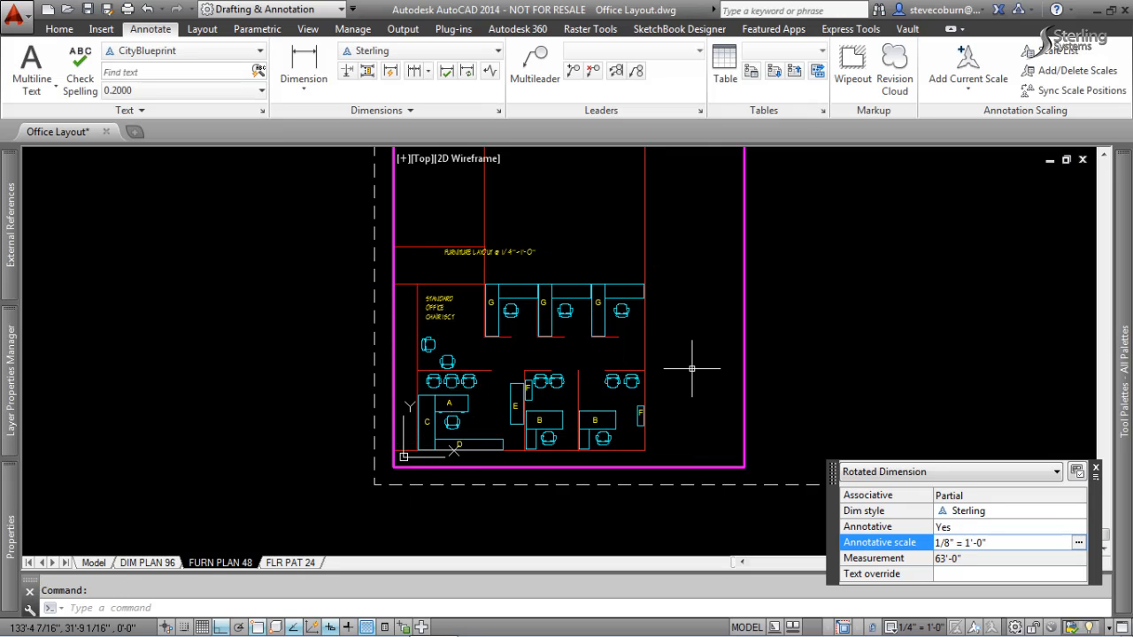
Return to paper space and shrink the FURN PLAN 48 viewport border in height and width to fit around the furnished offices.
double_click(835, 337)
middle_click_drag(790, 294, 778, 367)
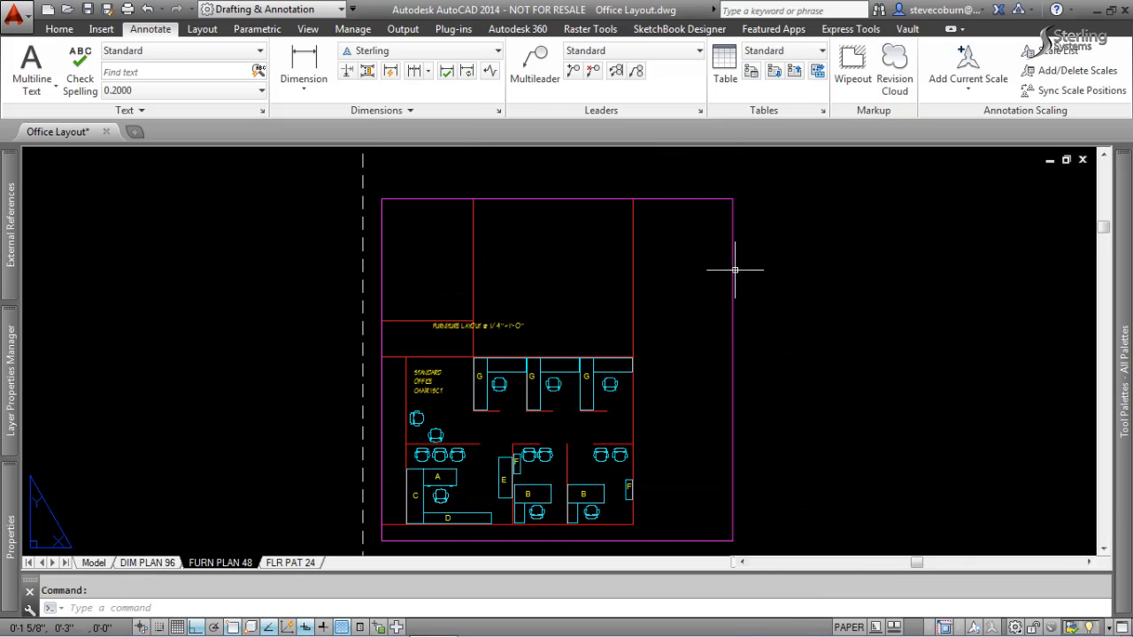
left_click(734, 267)
left_click(733, 199)
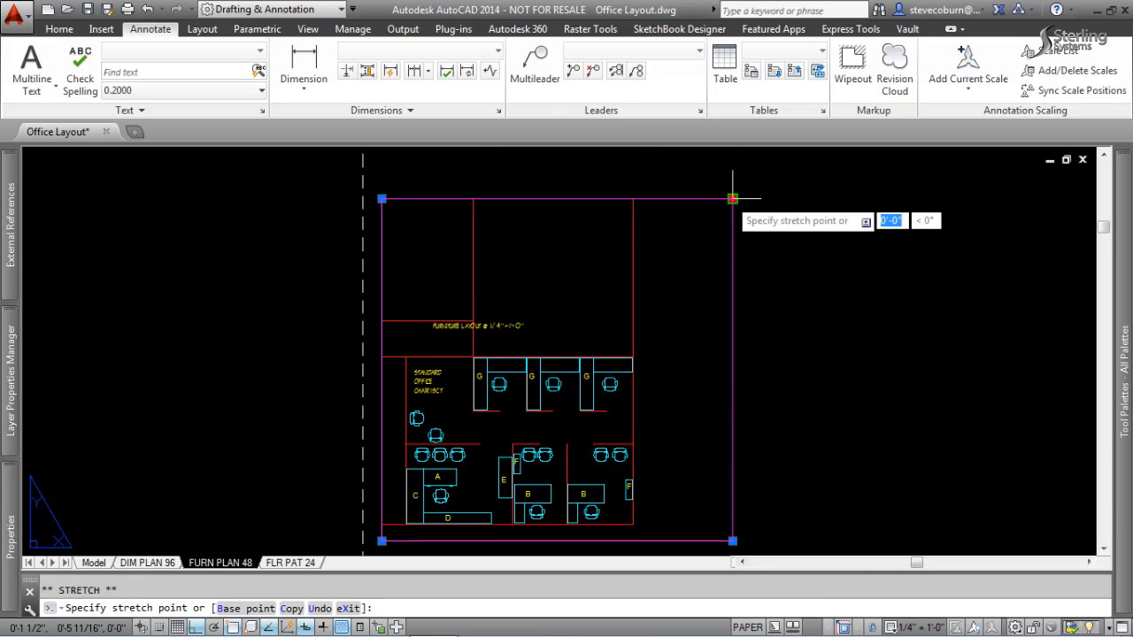
left_click(758, 343)
left_click(732, 345)
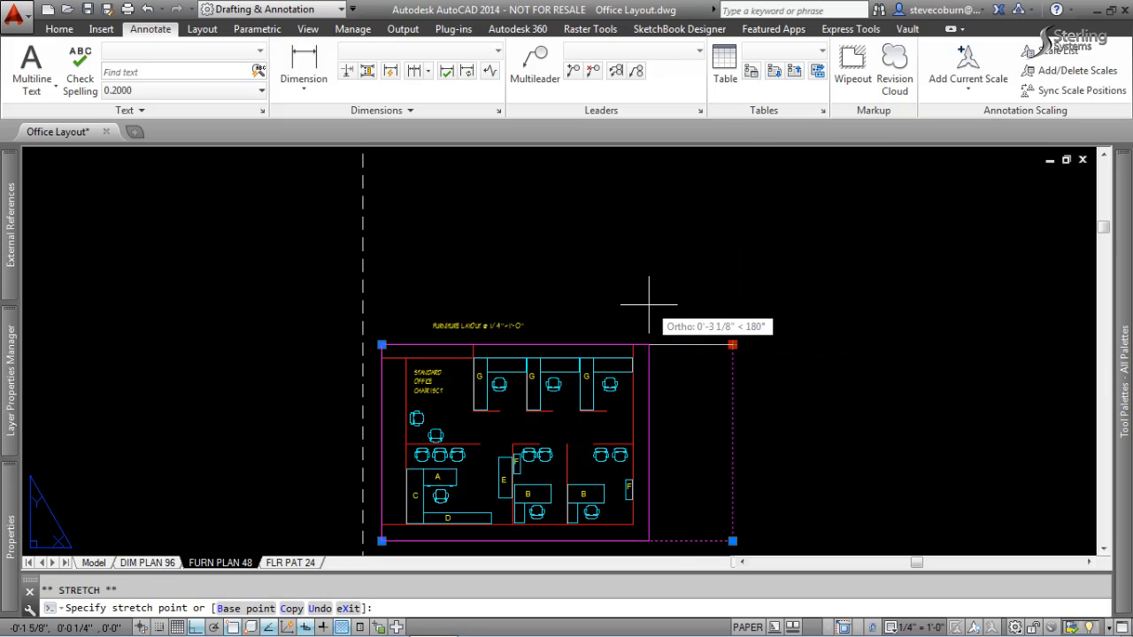
left_click(649, 306)
middle_click_drag(679, 448, 772, 326)
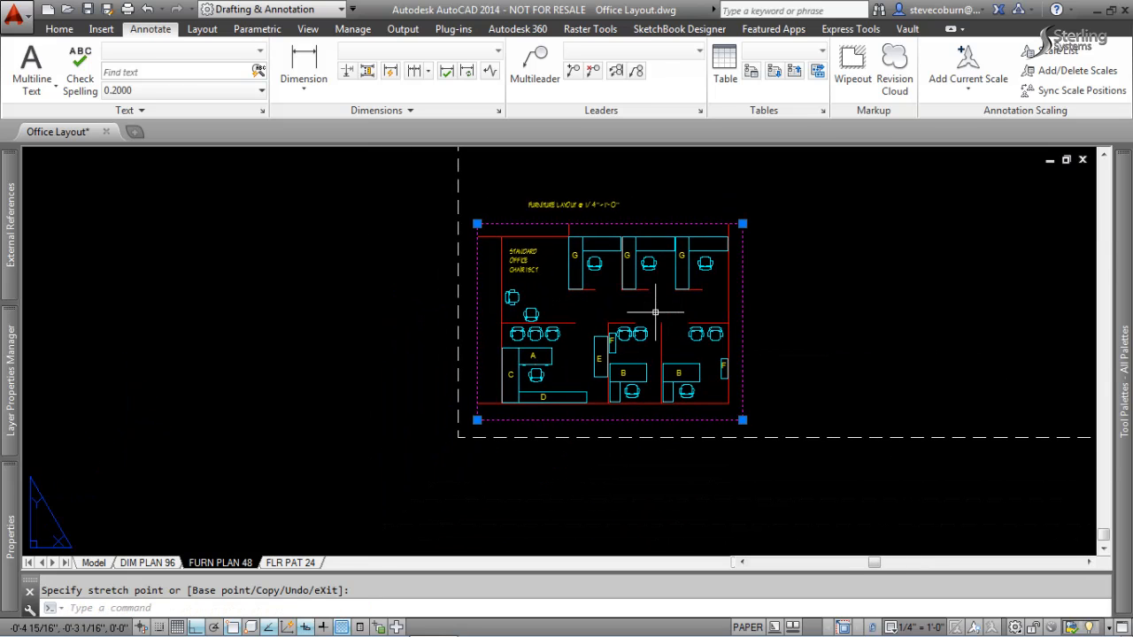
scroll(655, 312, "up", 2)
middle_click_drag(655, 313, 599, 333)
key("Escape")
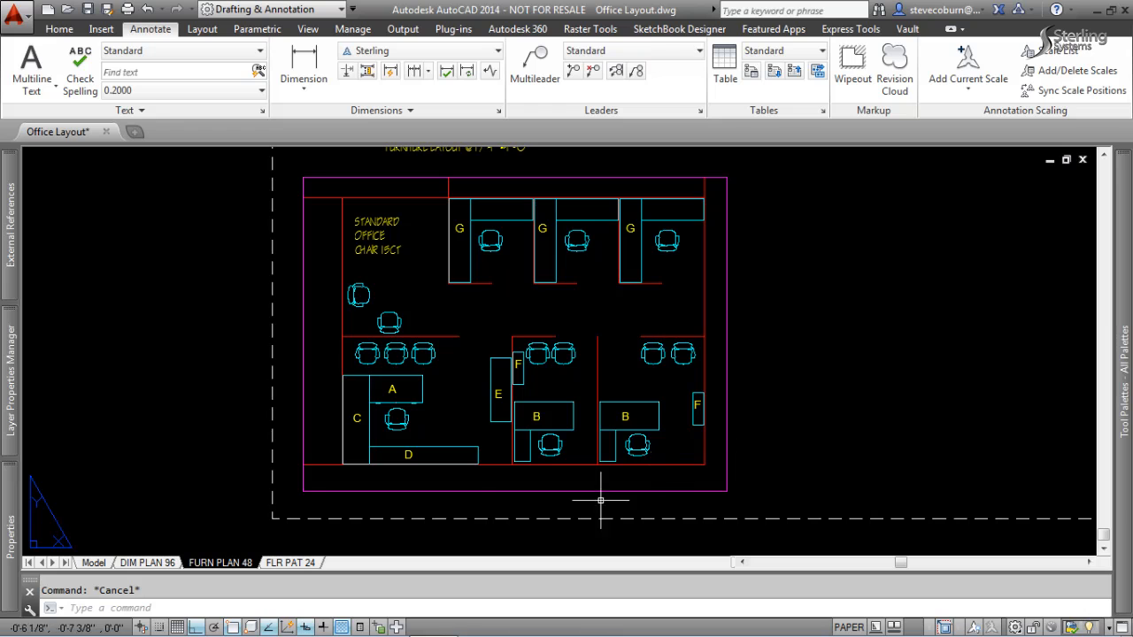
Show annotative objects for all scales in model space and examine the differently sized dimensions, room names and furniture tags.
left_click(104, 564)
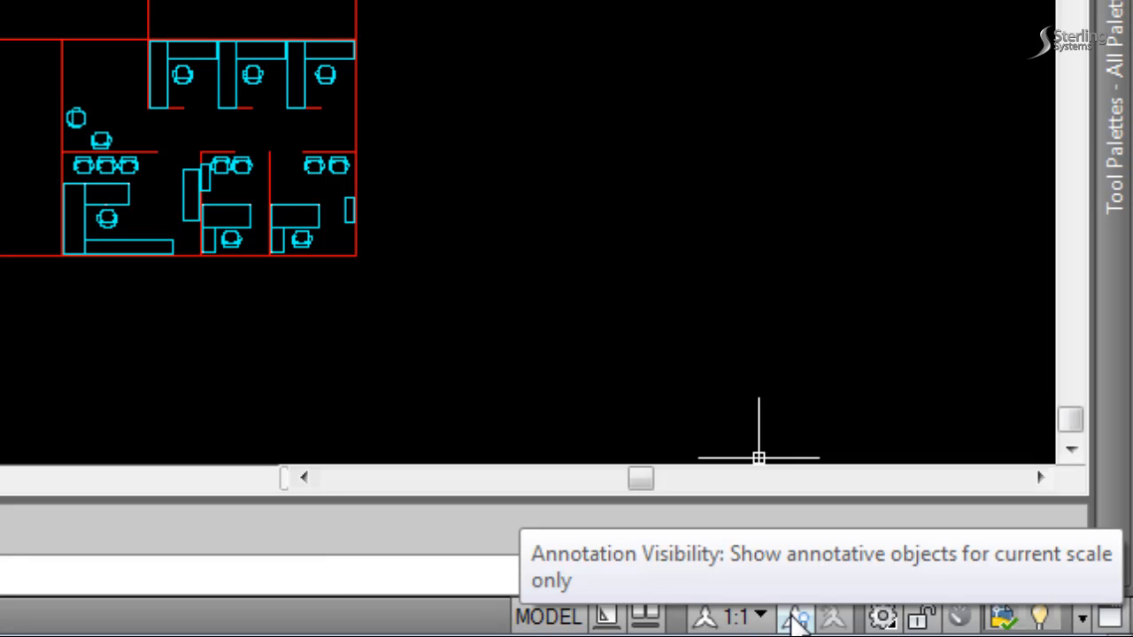
left_click(797, 619)
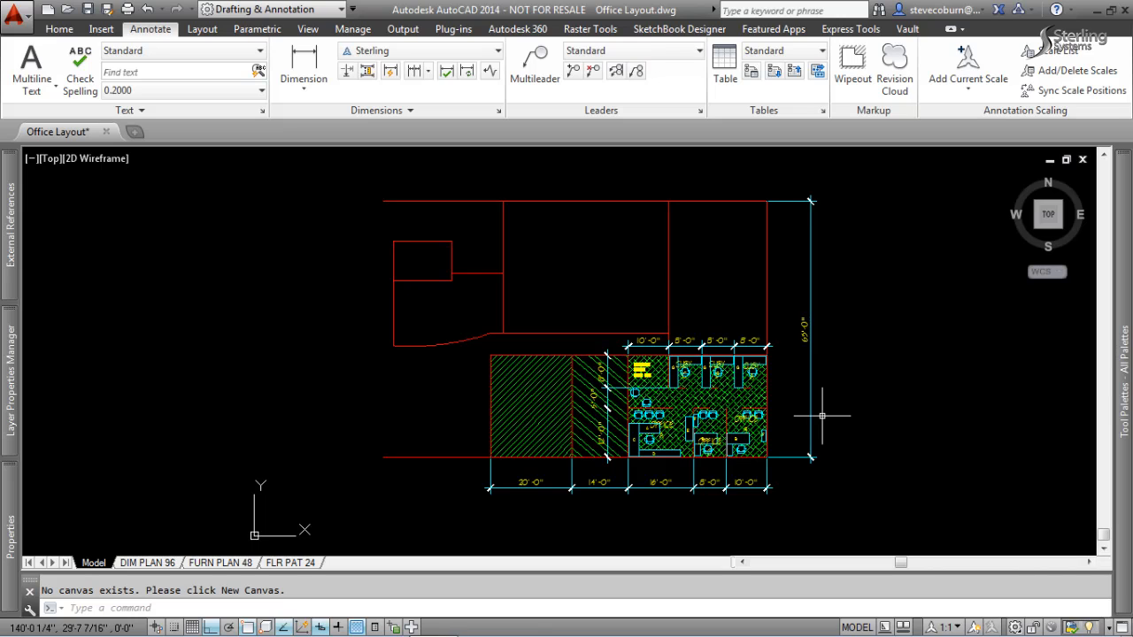
scroll(788, 407, "up", 4)
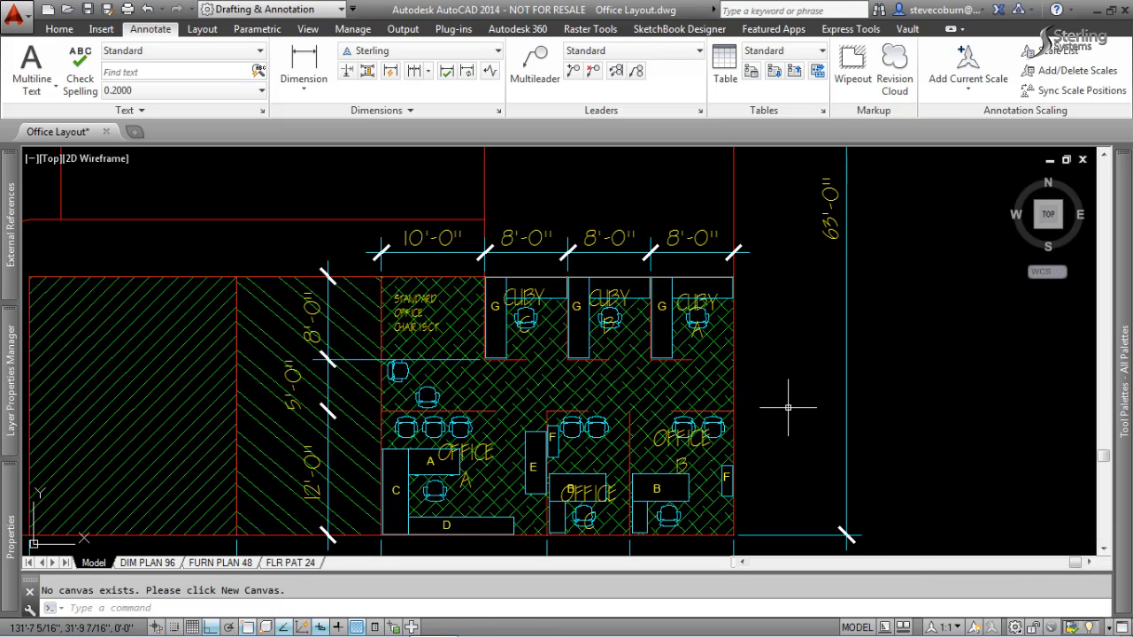
middle_click_drag(639, 337, 700, 244)
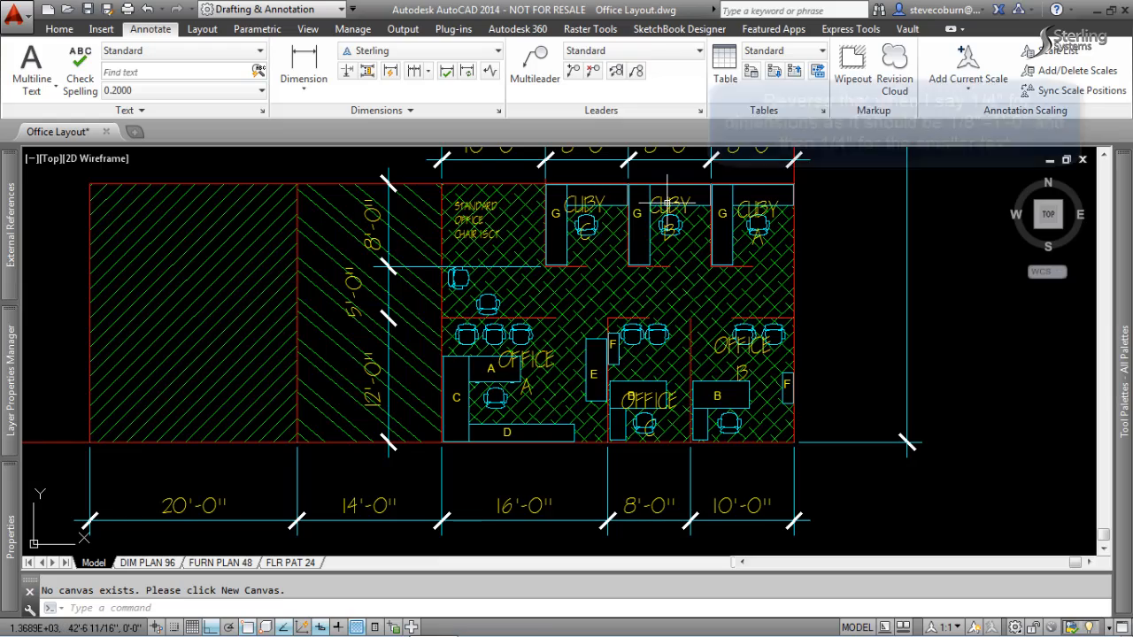
middle_click_drag(663, 152, 660, 241)
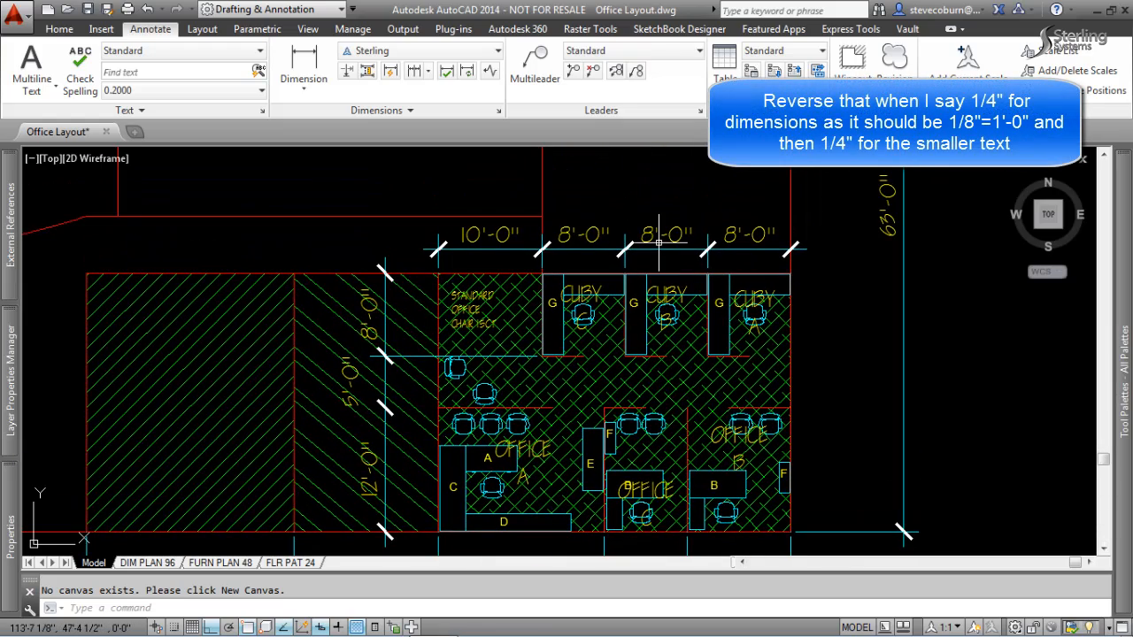
scroll(642, 305, "up", 2)
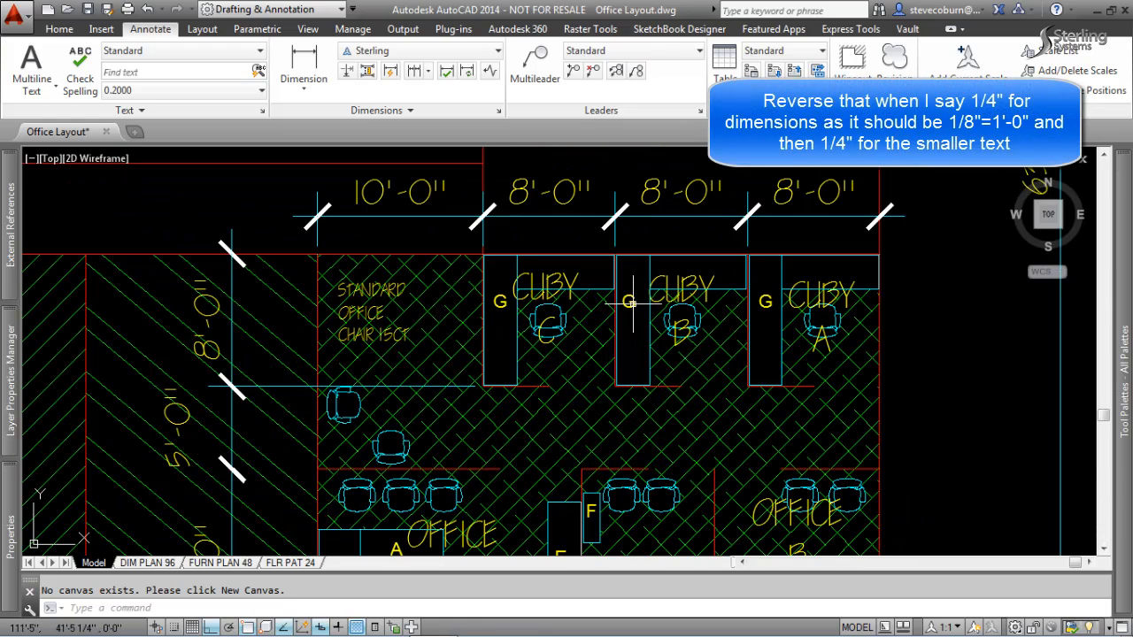
left_click(631, 302)
key("Escape")
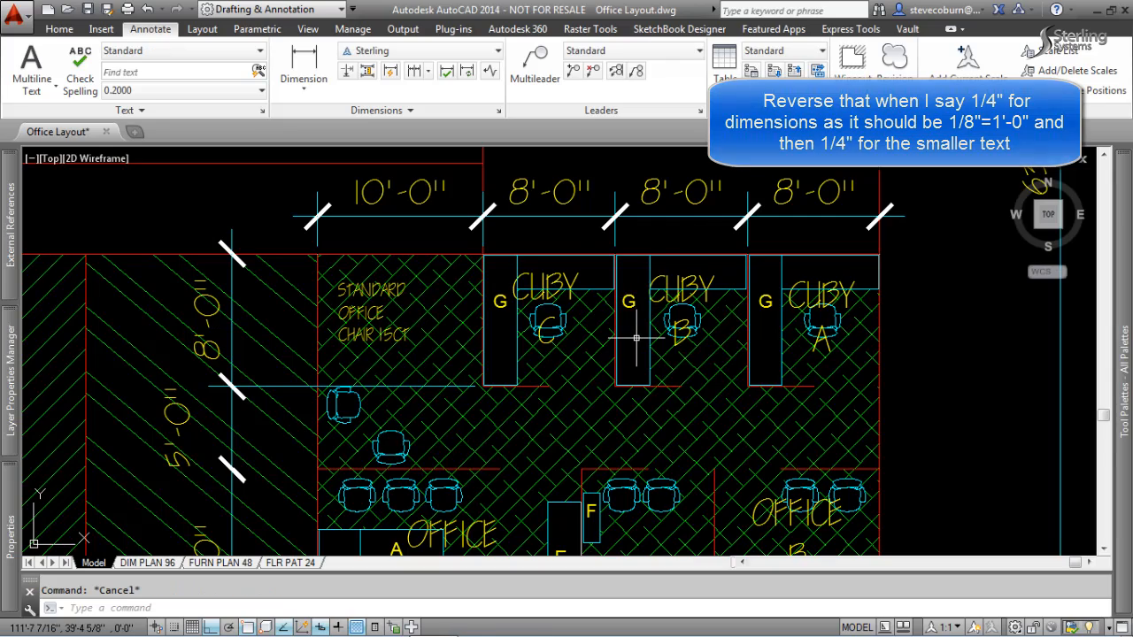
scroll(639, 341, "down", 2)
middle_click_drag(643, 346, 683, 246)
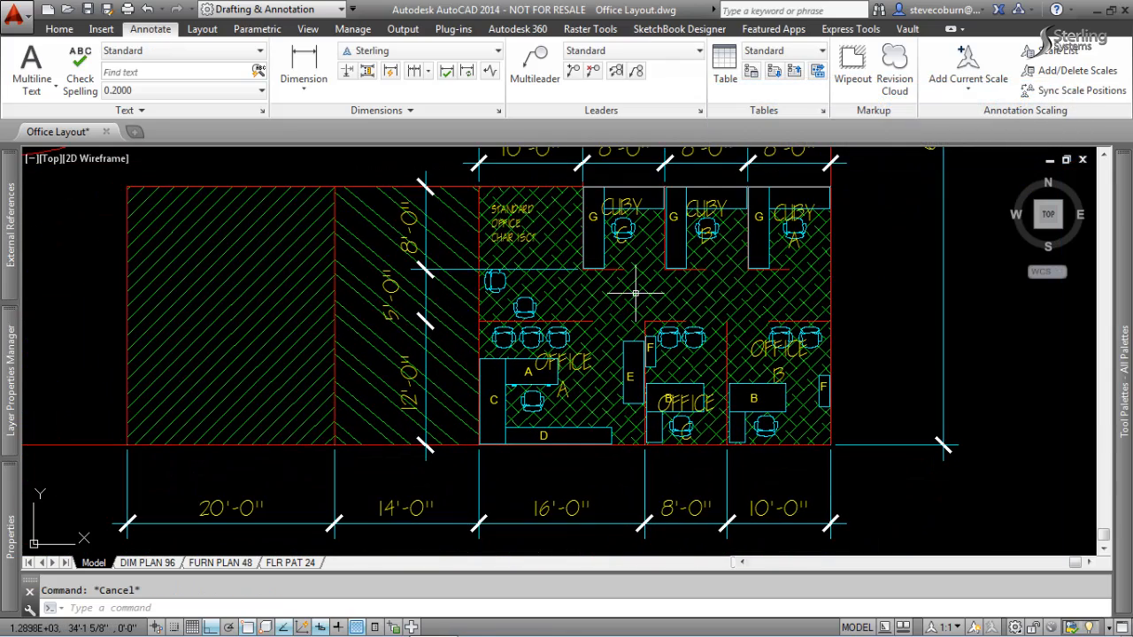
Read the Quick Properties of the crosshatch floor pattern in the offices and deselect it.
left_click(634, 292)
right_click(717, 425)
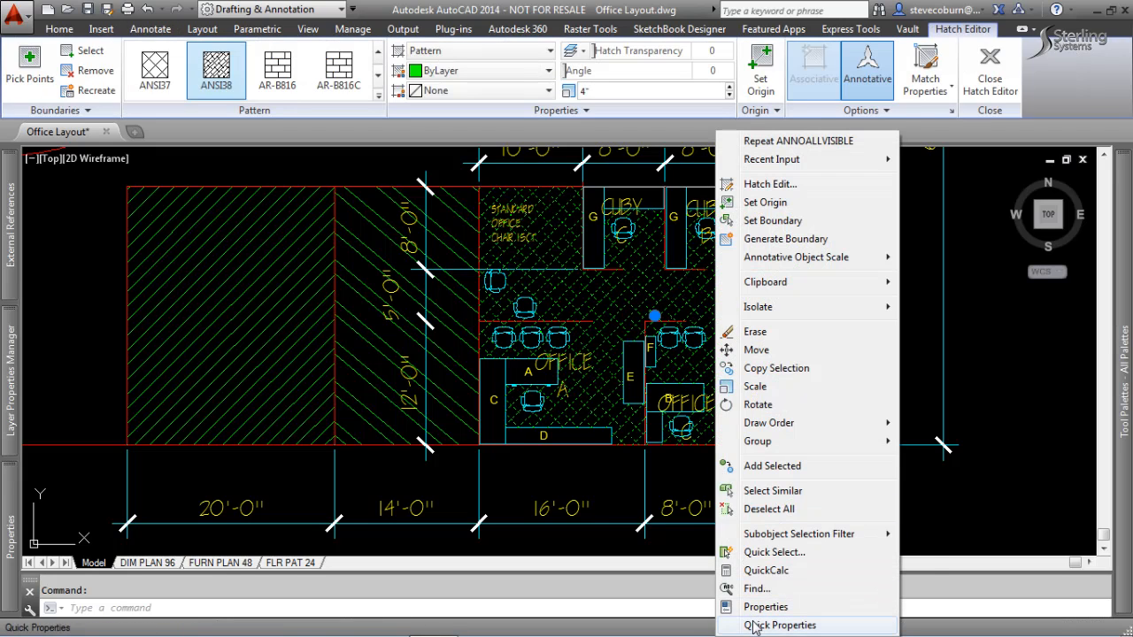
left_click(754, 625)
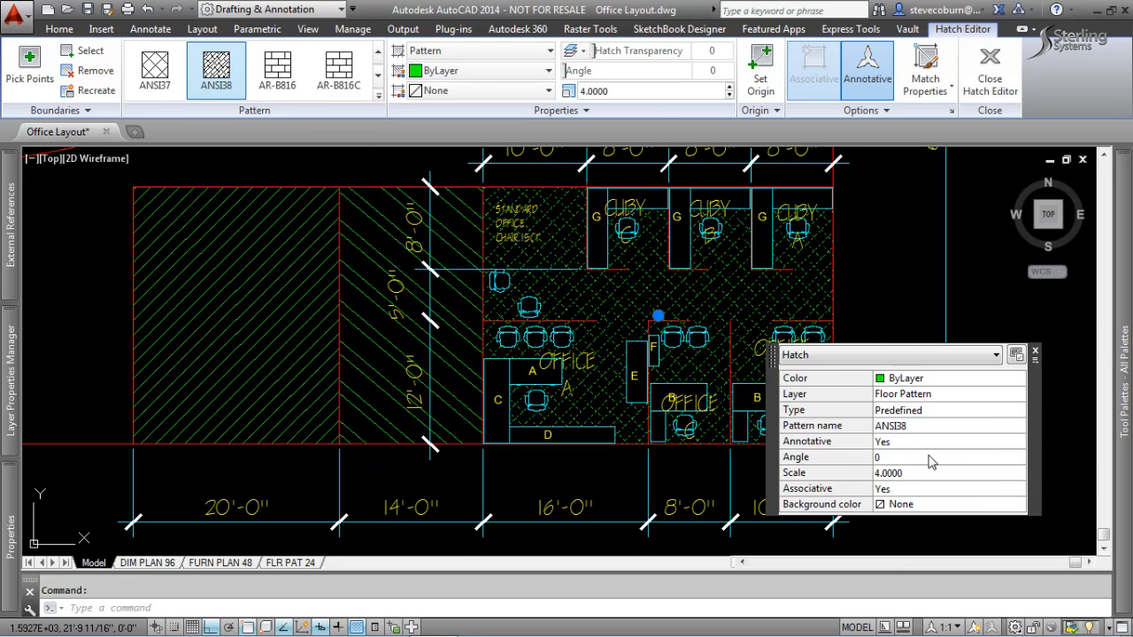
key("Escape")
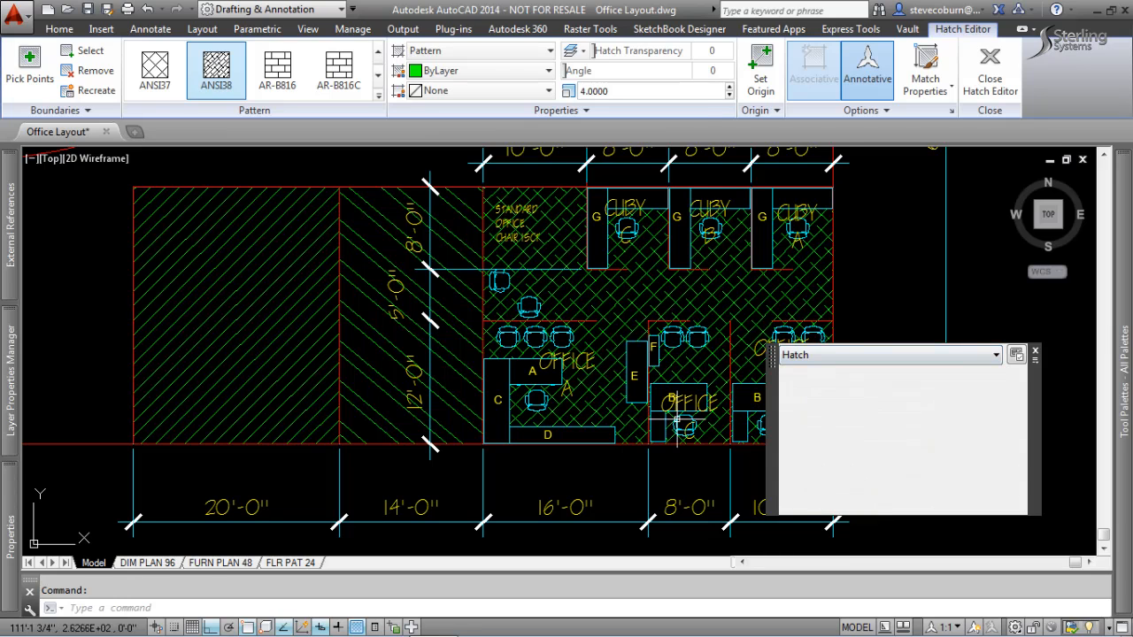
Add the annotation scale 1/8" = 1'-0" to the offices' ANSI38 floor hatch through its full properties and deselect it.
left_click(586, 308)
left_click(577, 310)
mouse_move(12, 531)
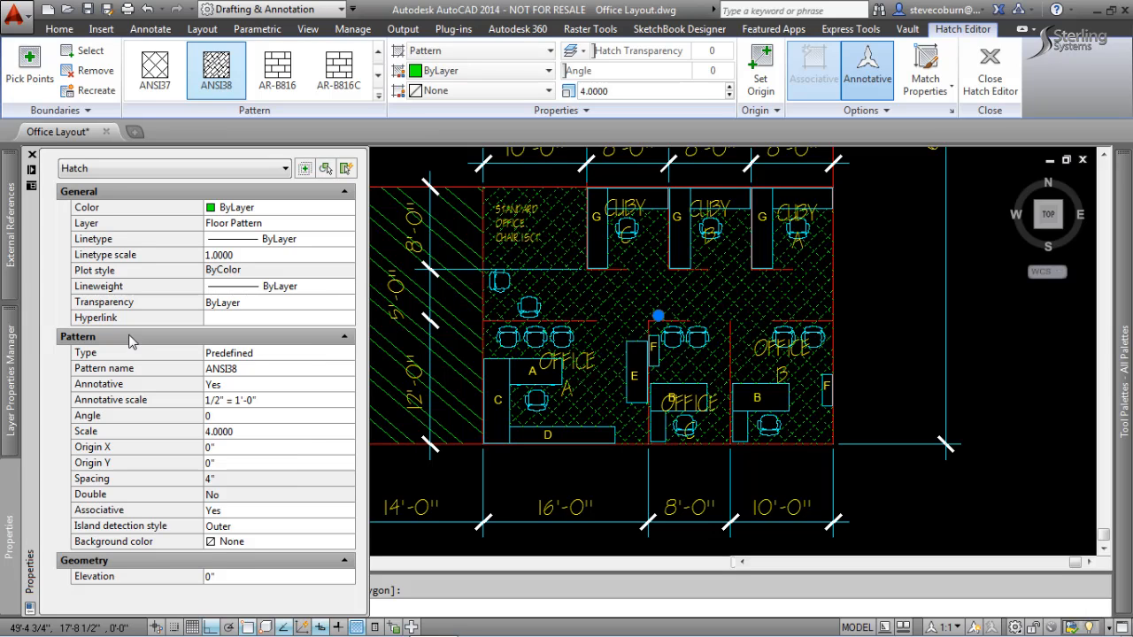
left_click(345, 401)
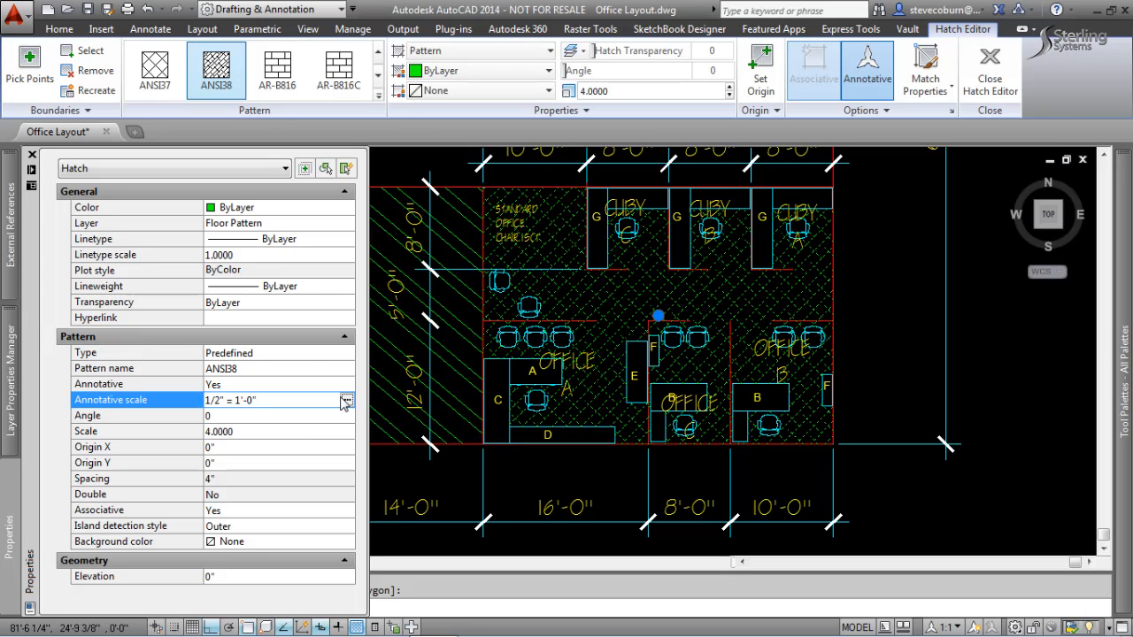
left_click(347, 401)
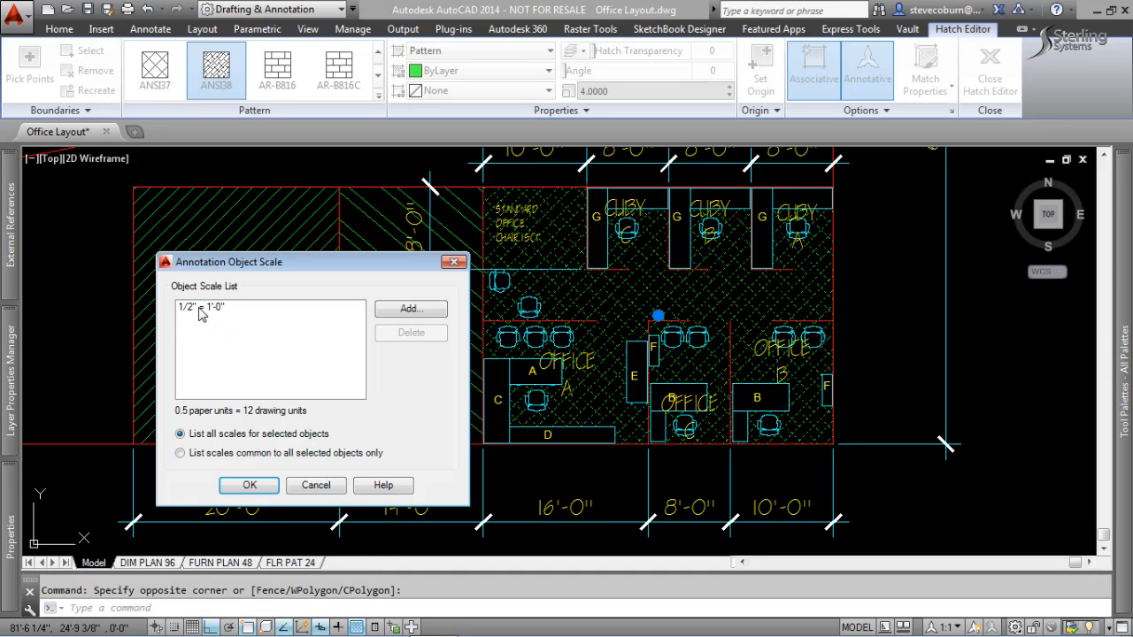
left_click(418, 310)
left_click(278, 386)
scroll(276, 394, "down", 6)
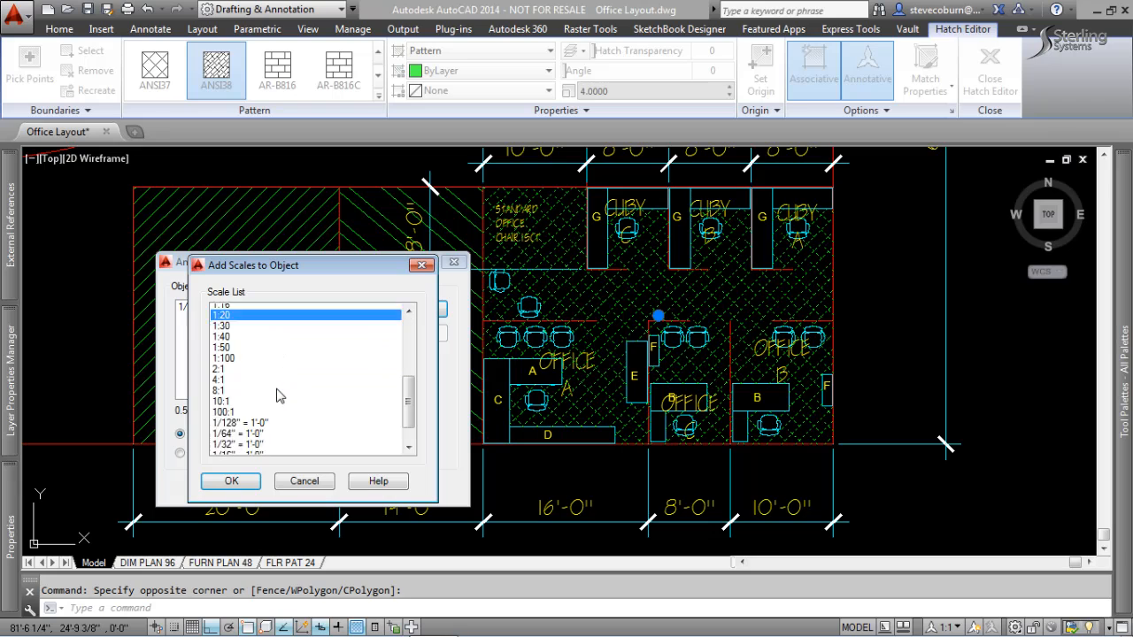
left_click(241, 352)
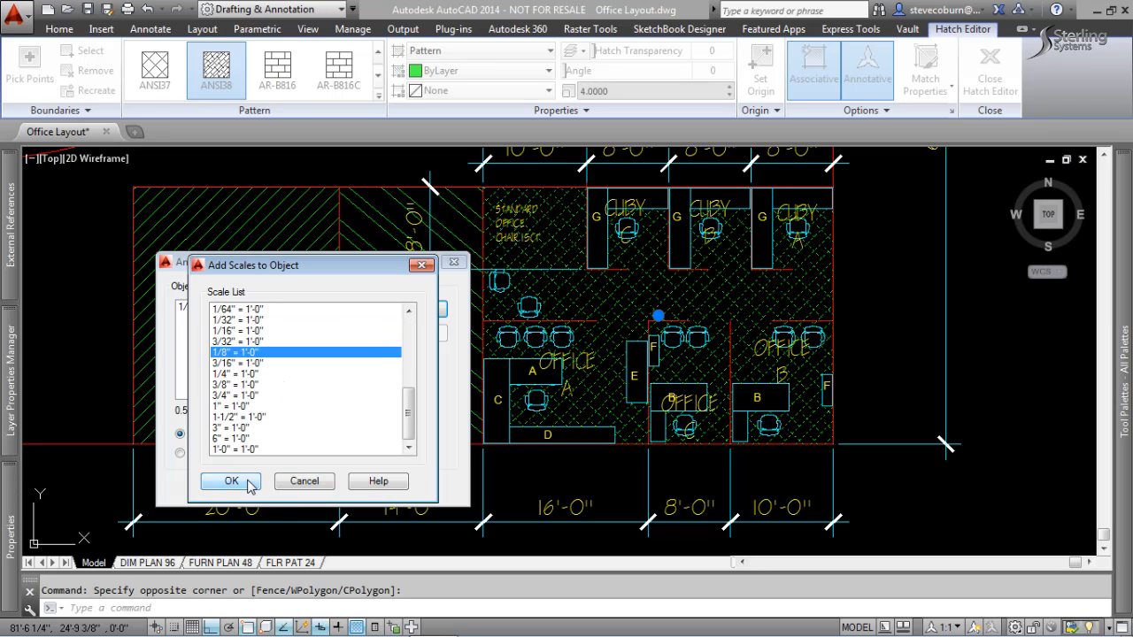
left_click(248, 487)
left_click(271, 483)
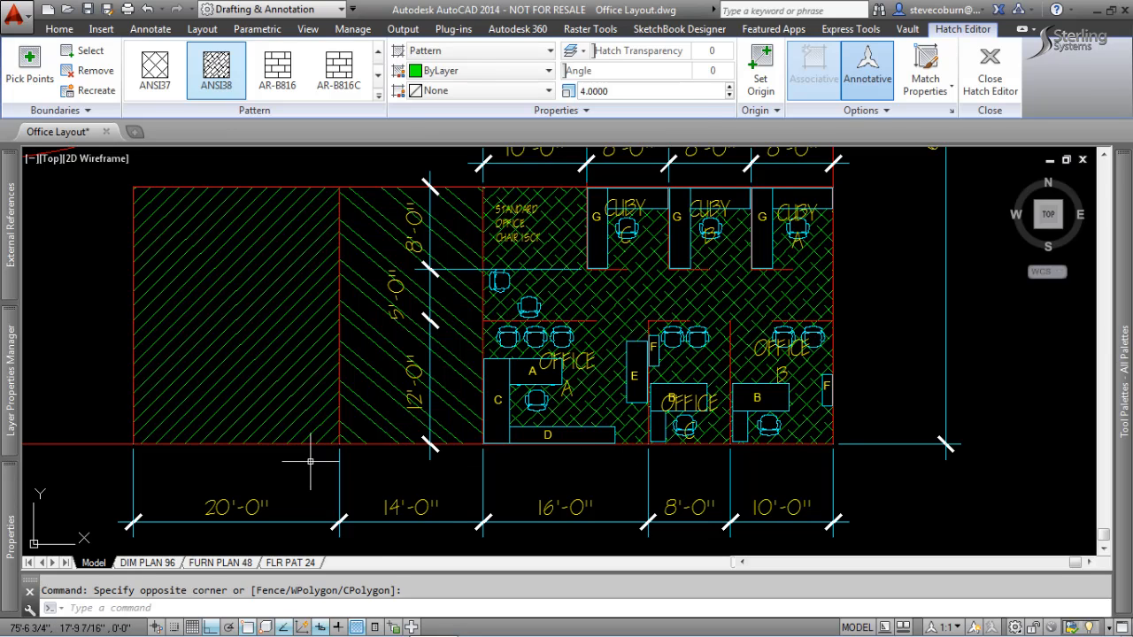
key("Escape")
Check the offices' floor hatch in the DIM PLAN 96 layout, and undo the scale added to it.
left_click(152, 564)
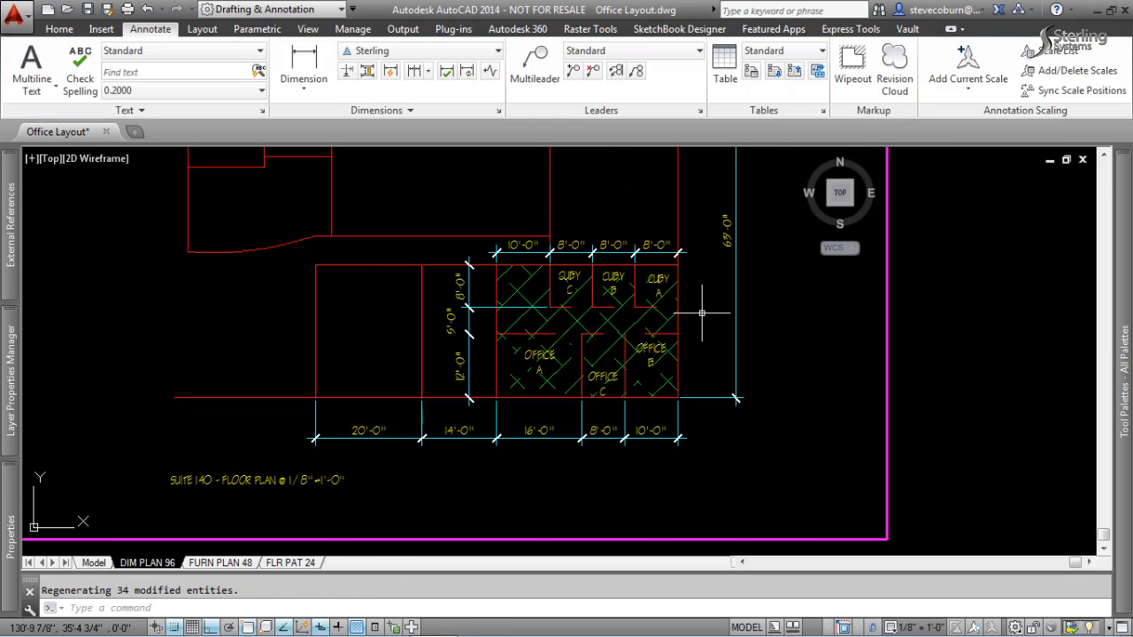
mouse_move(672, 320)
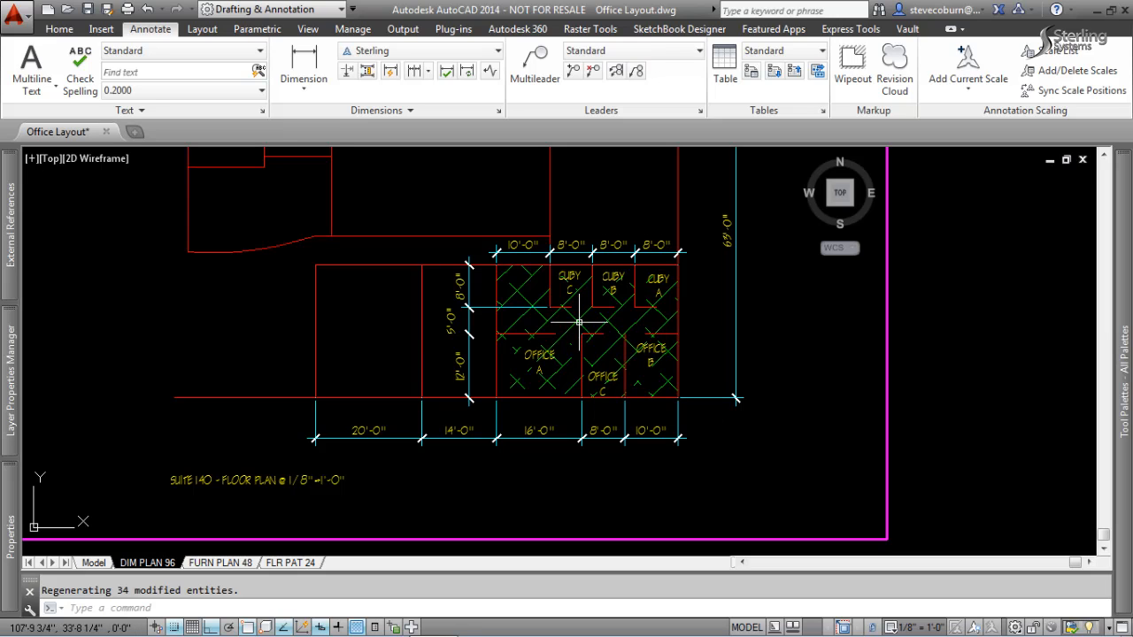
mouse_move(579, 322)
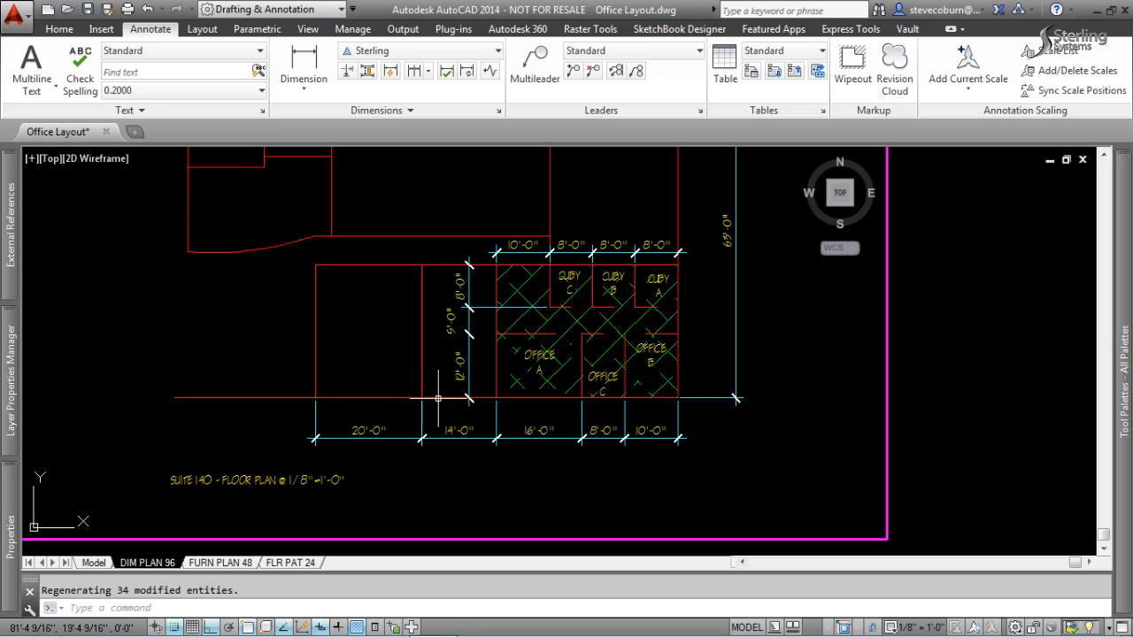
left_click(573, 318)
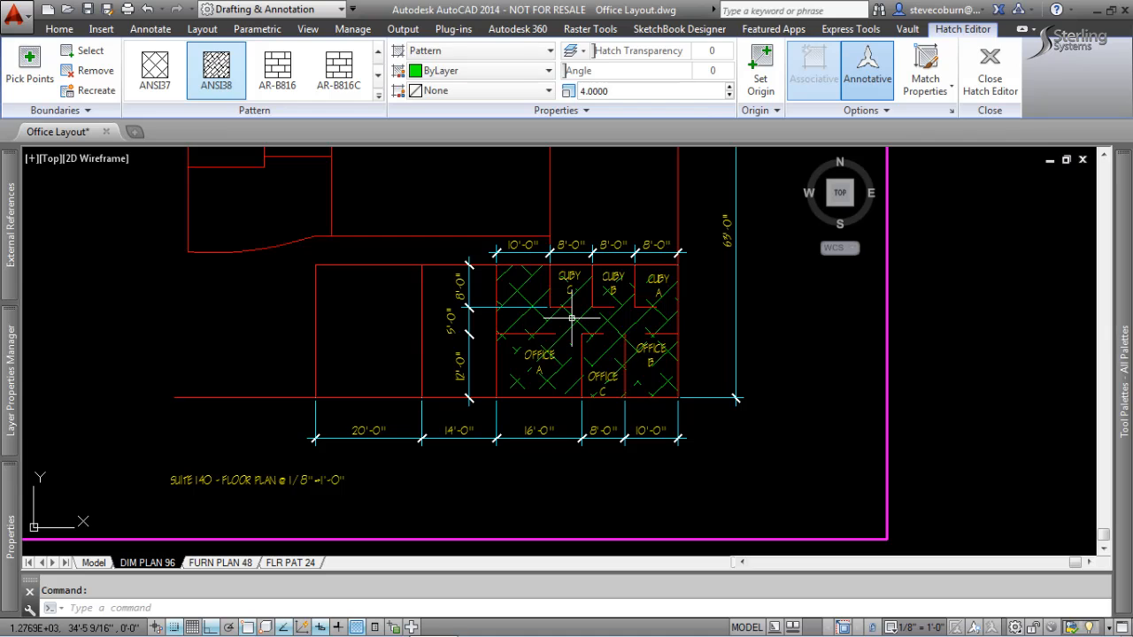
key("Escape")
key("ctrl+z")
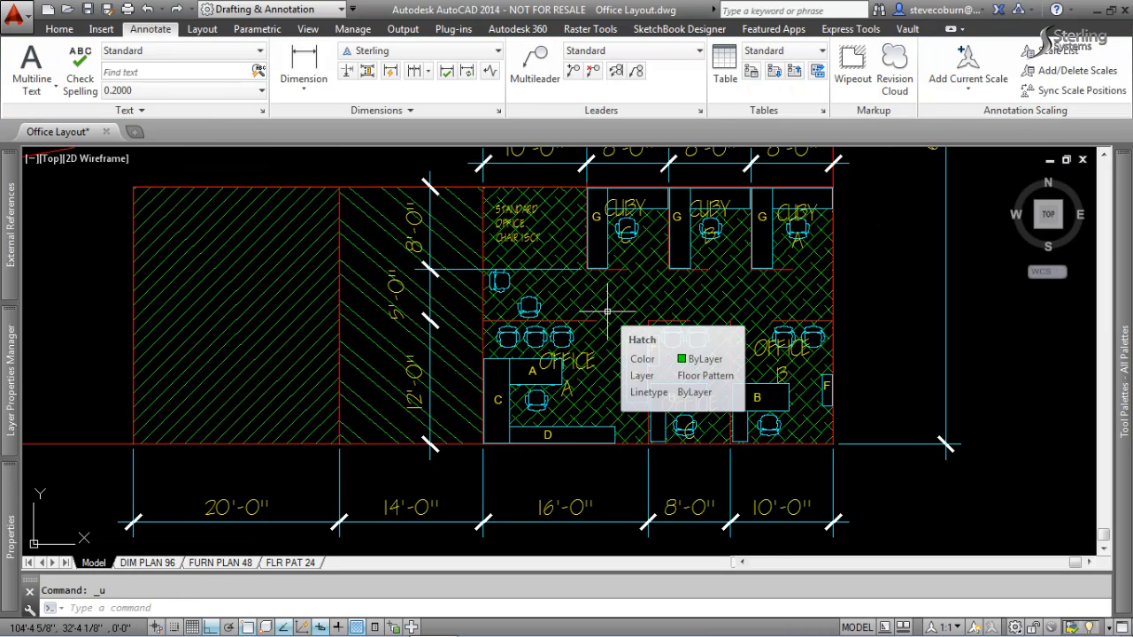
Limit model space to showing annotative objects for the current scale only.
scroll(607, 312, "down", 2)
left_click(974, 627)
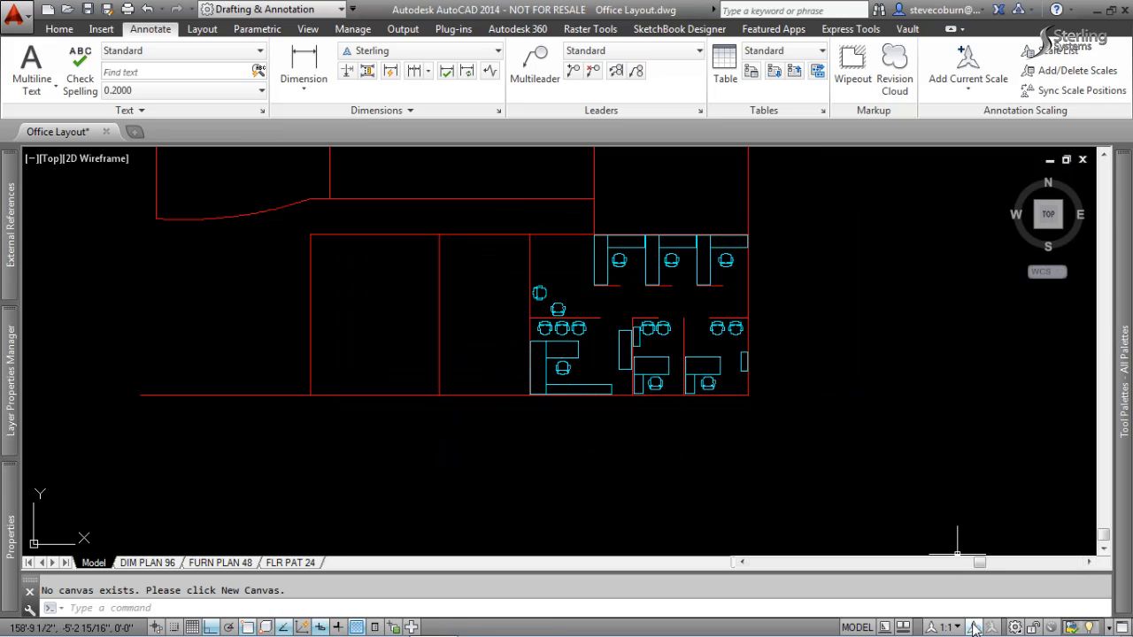
Check the dimensions and room labels in the DIM PLAN 96 layout, and examine the floor hatch patterns in the FLR PAT 24 layout.
left_click(203, 563)
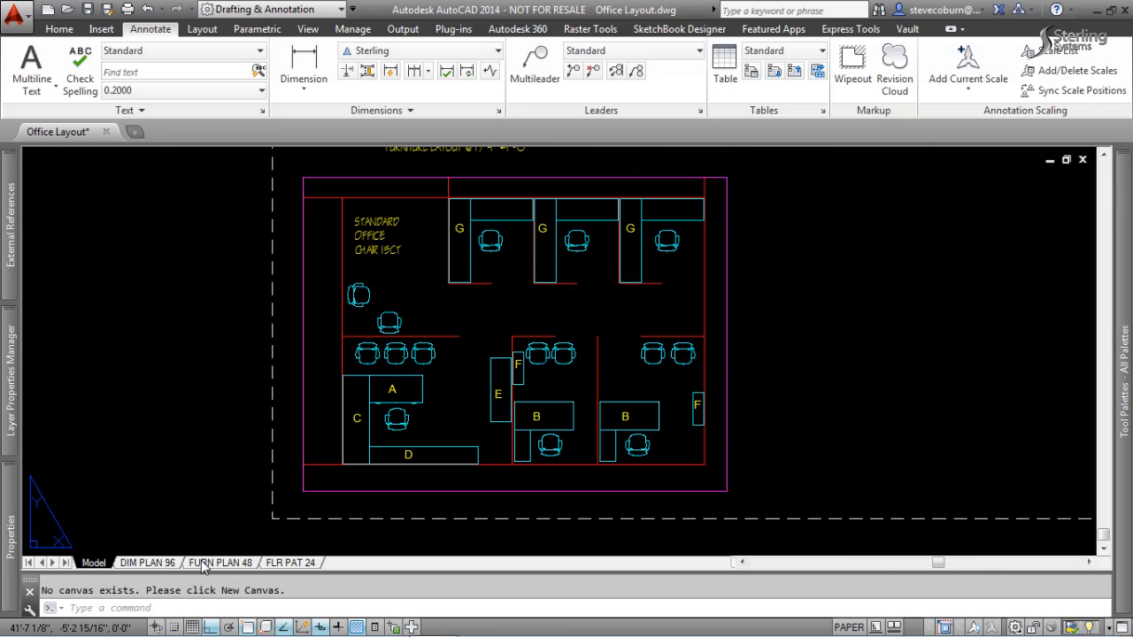
left_click(299, 563)
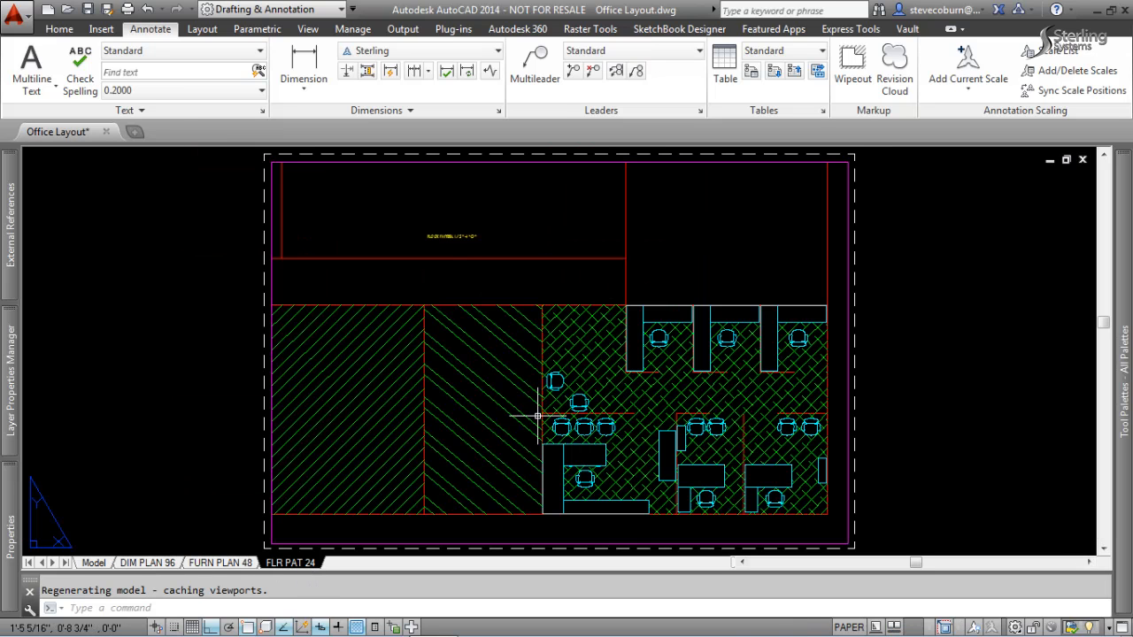
scroll(794, 304, "down", 2)
middle_click_drag(799, 309, 683, 296)
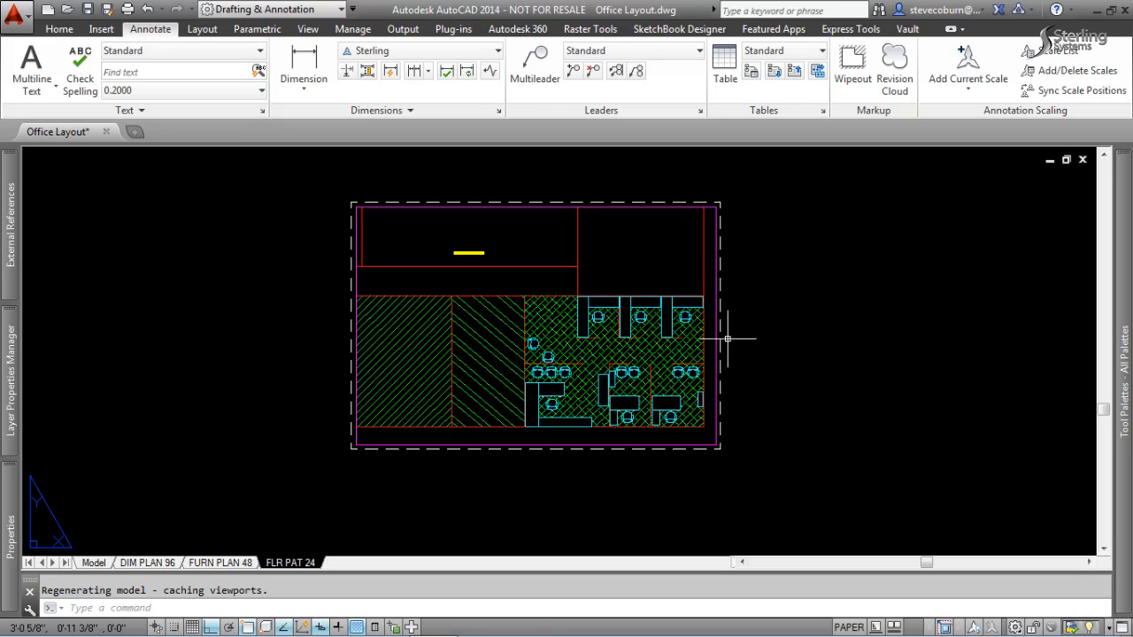
middle_click_drag(721, 342, 752, 362)
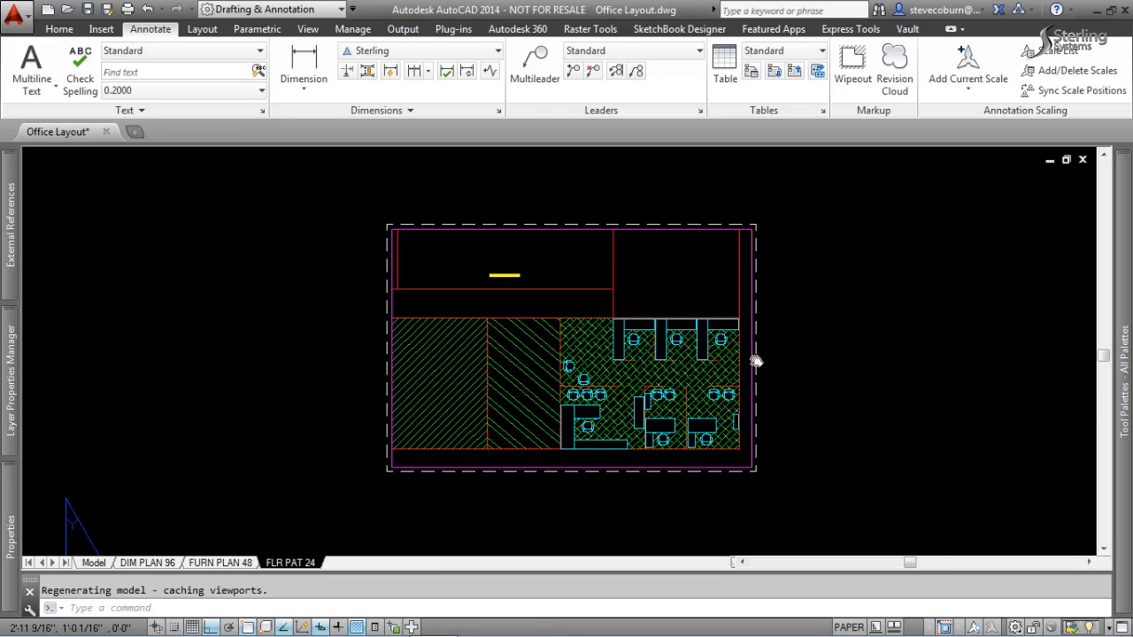
scroll(721, 446, "up", 3)
middle_click_drag(600, 329, 625, 363)
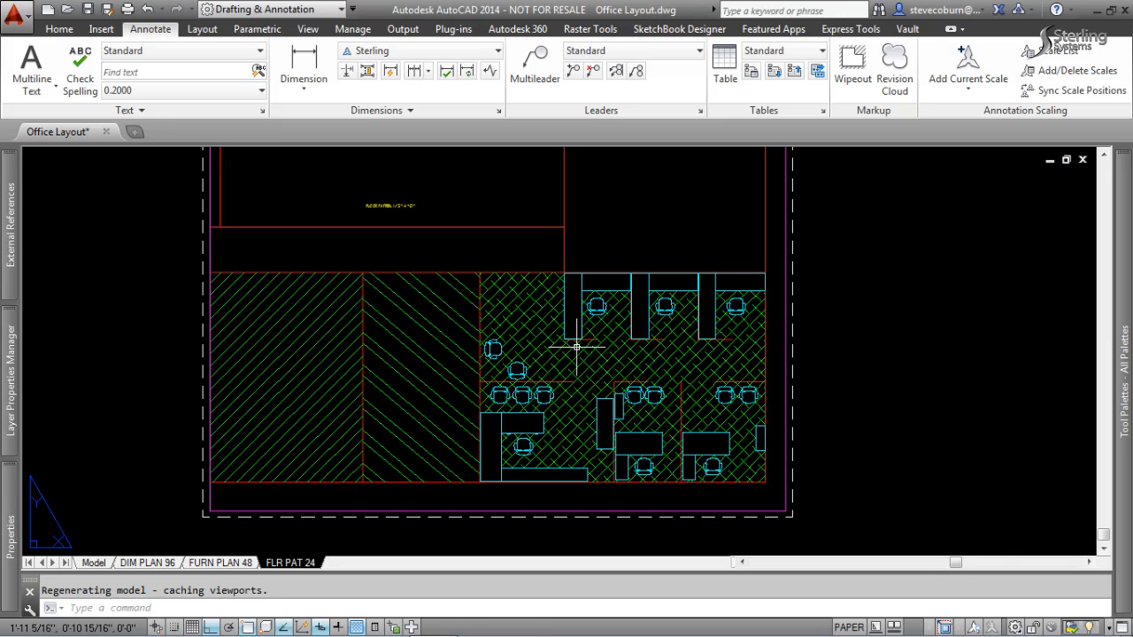
scroll(580, 352, "down", 2)
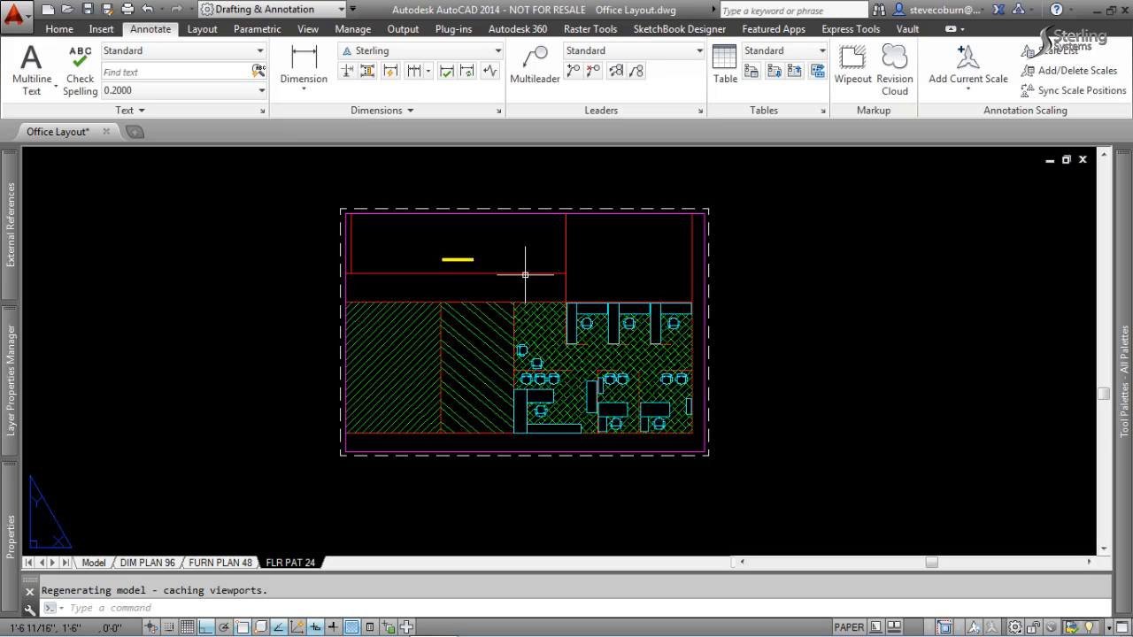
scroll(528, 332, "up", 2)
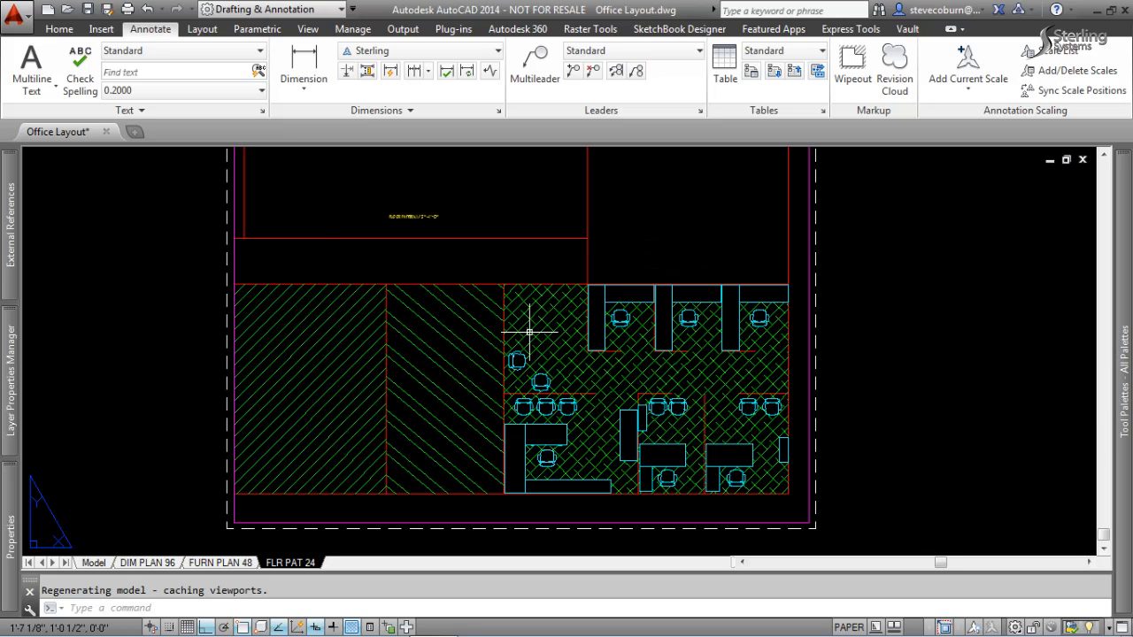
middle_click_drag(528, 332, 588, 346)
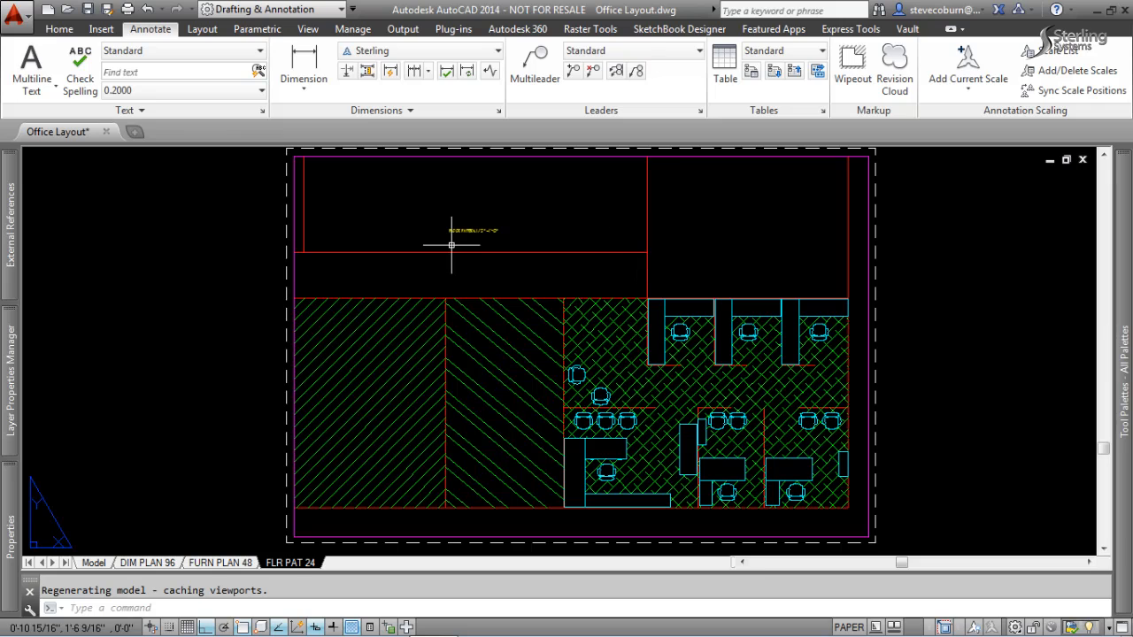
Return to model space and examine the whole floor plan at the 1:1 annotation scale.
left_click(94, 563)
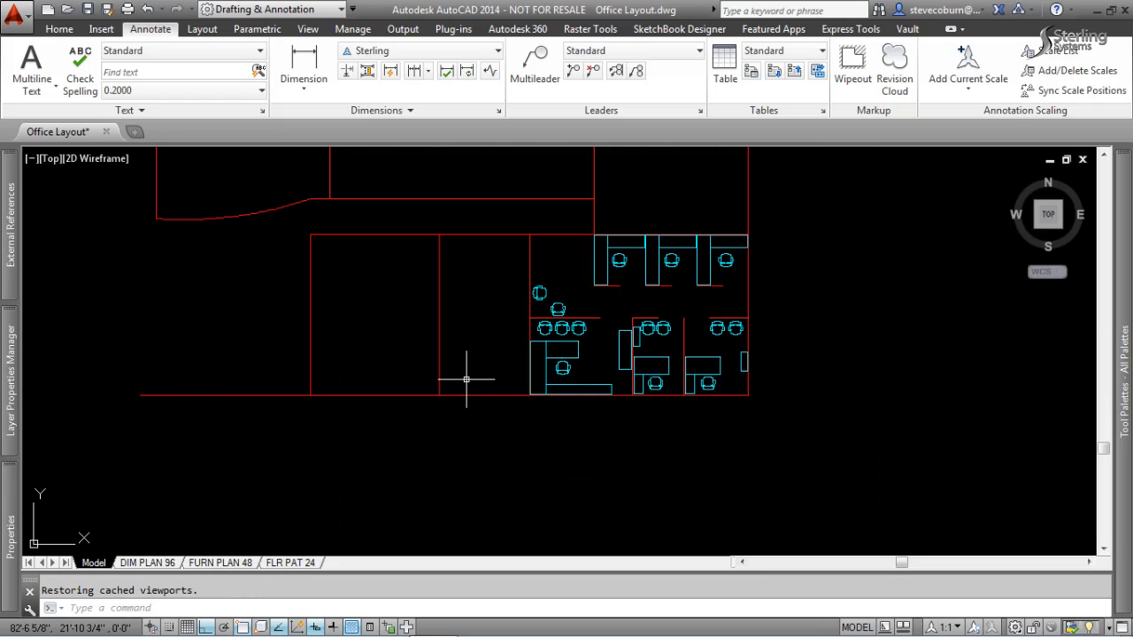
scroll(536, 334, "down", 2)
middle_click_drag(568, 241, 611, 346)
scroll(580, 365, "up", 2)
scroll(580, 364, "down", 1)
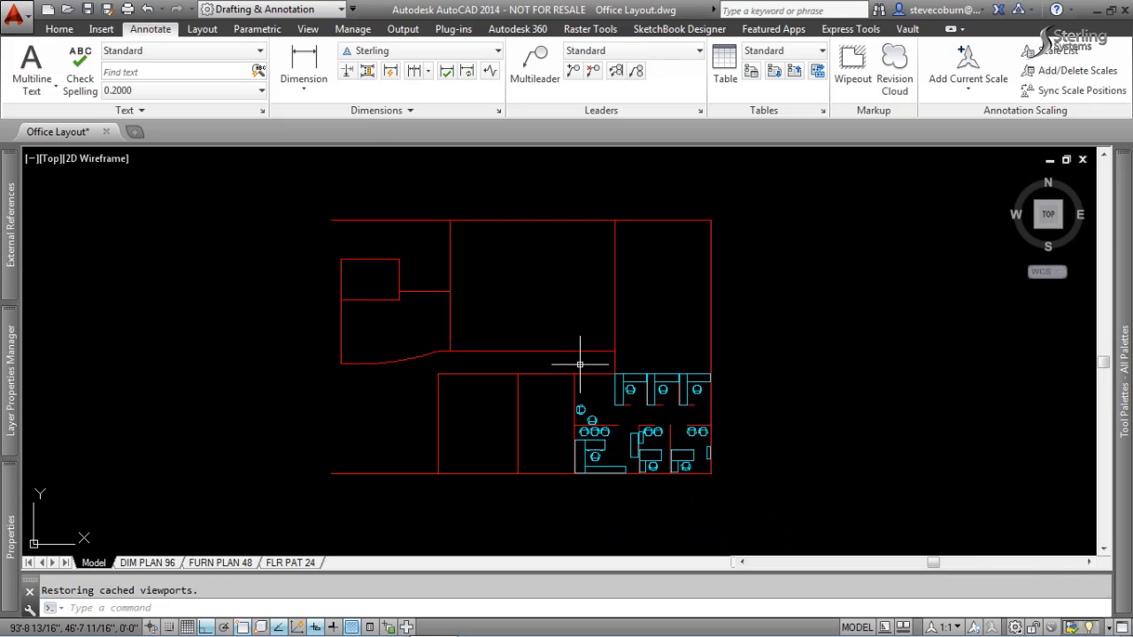